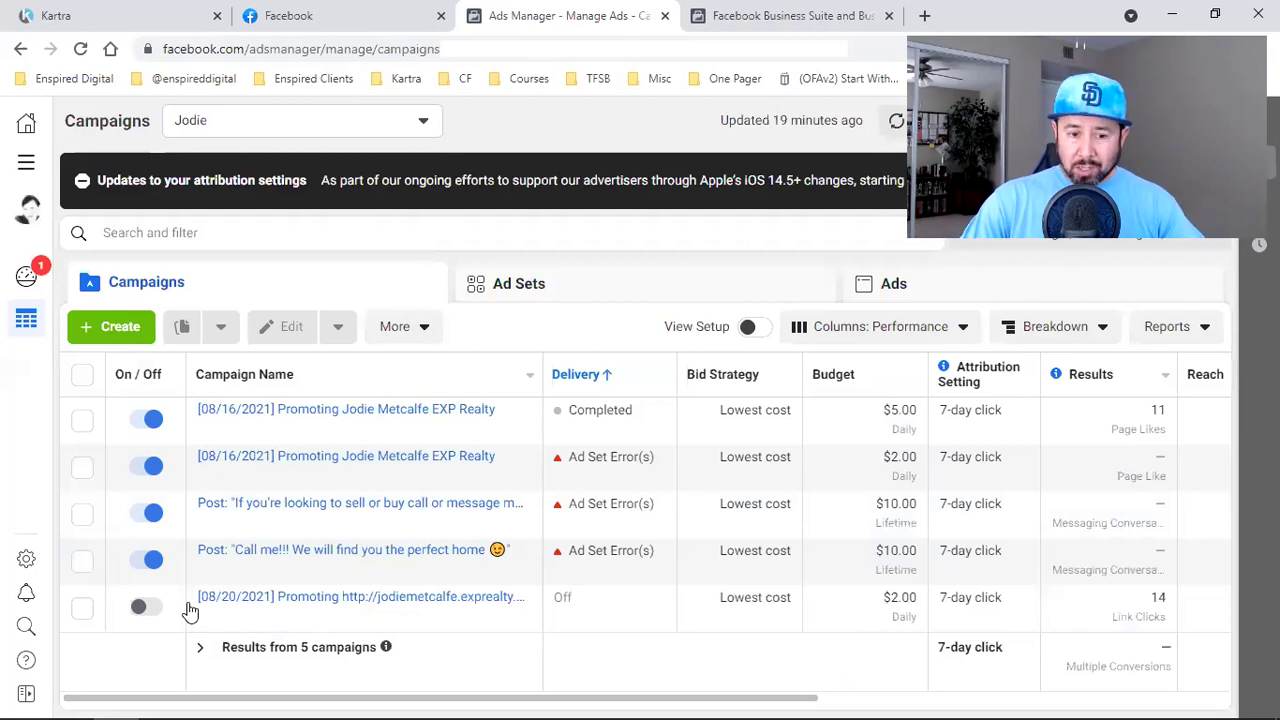
- Create a Business Manager account from the Facebook Business page, filling in the business and account name and the business email
{"action": "left_click", "coordinate": [714, 12]}
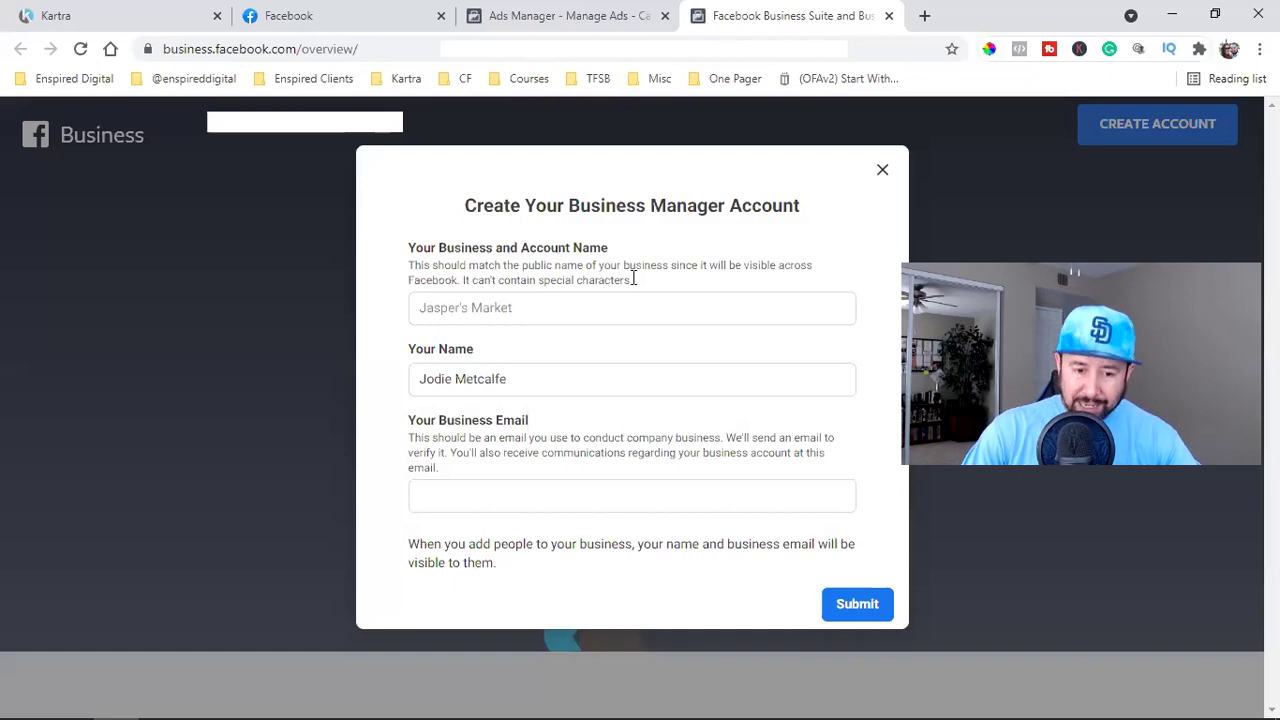
{"action": "left_click", "coordinate": [564, 313]}
{"action": "type", "text": "J"}
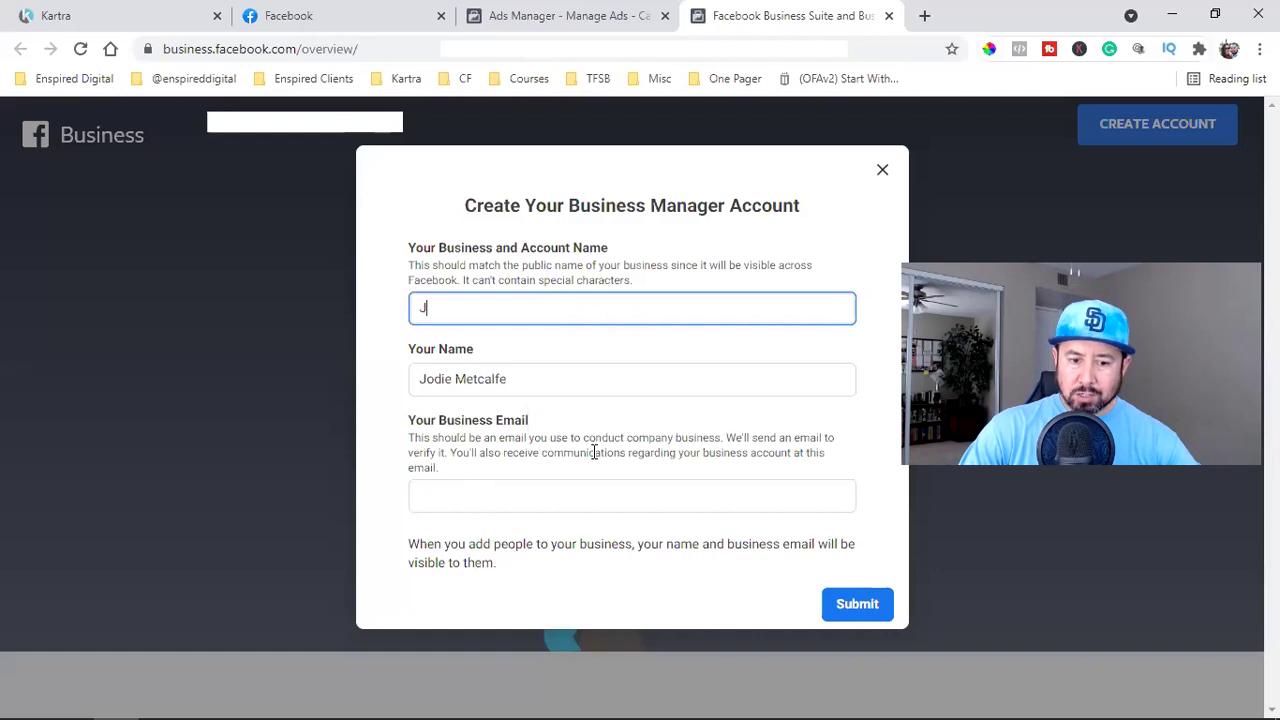
{"action": "left_click_drag", "start_coordinate": [608, 438], "coordinate": [677, 457]}
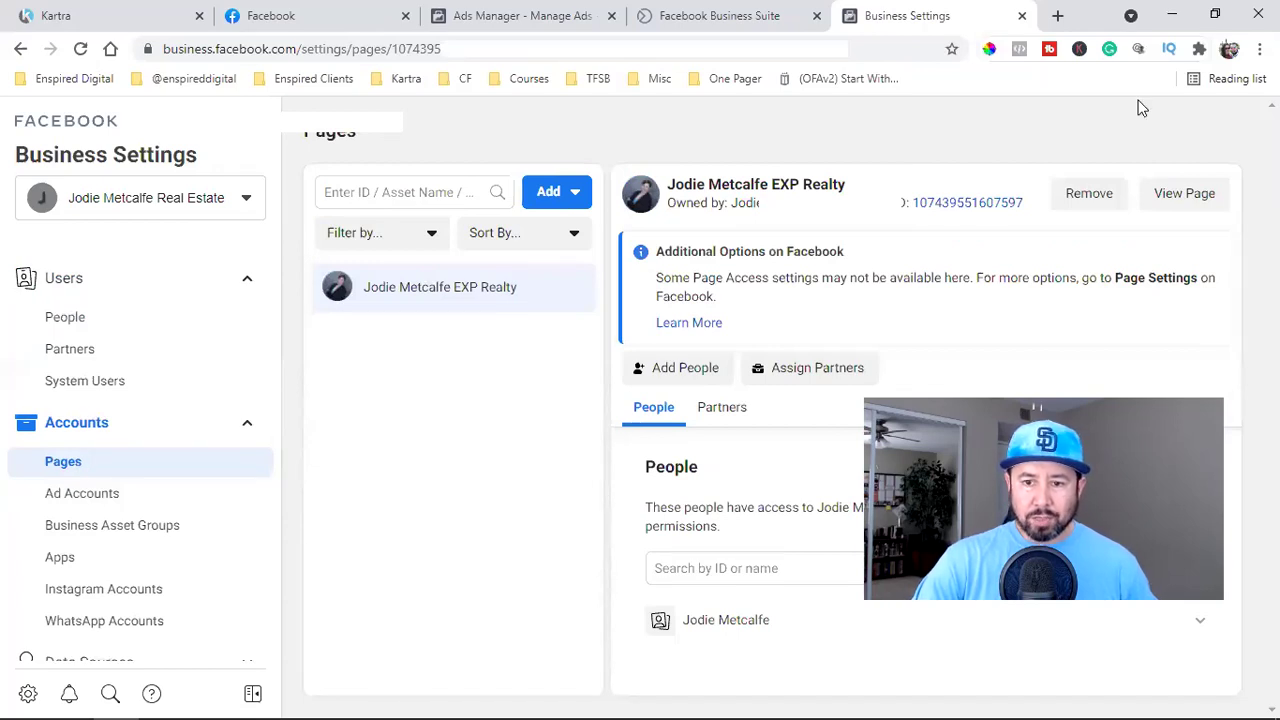
- Create a new ad account with the America/Los Angeles time zone and US Dollars currency, and assign the listed person to it
{"action": "left_click", "coordinate": [110, 496]}
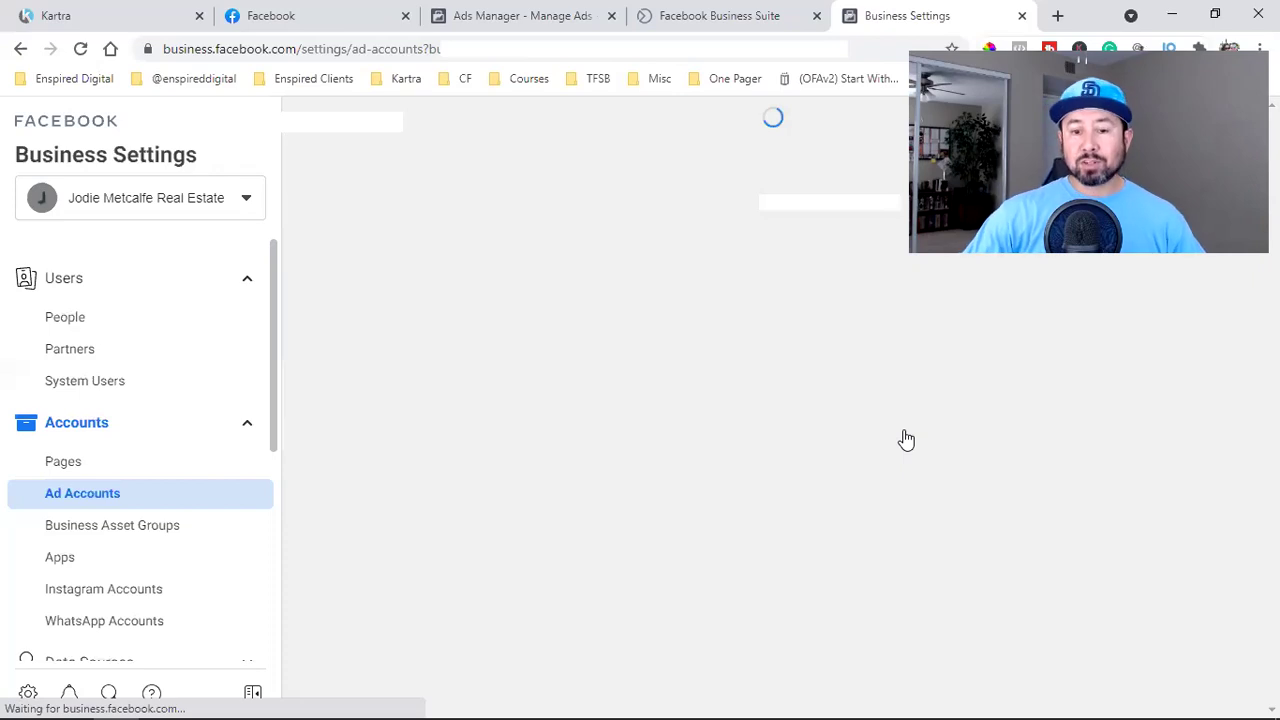
{"action": "left_click", "coordinate": [772, 545]}
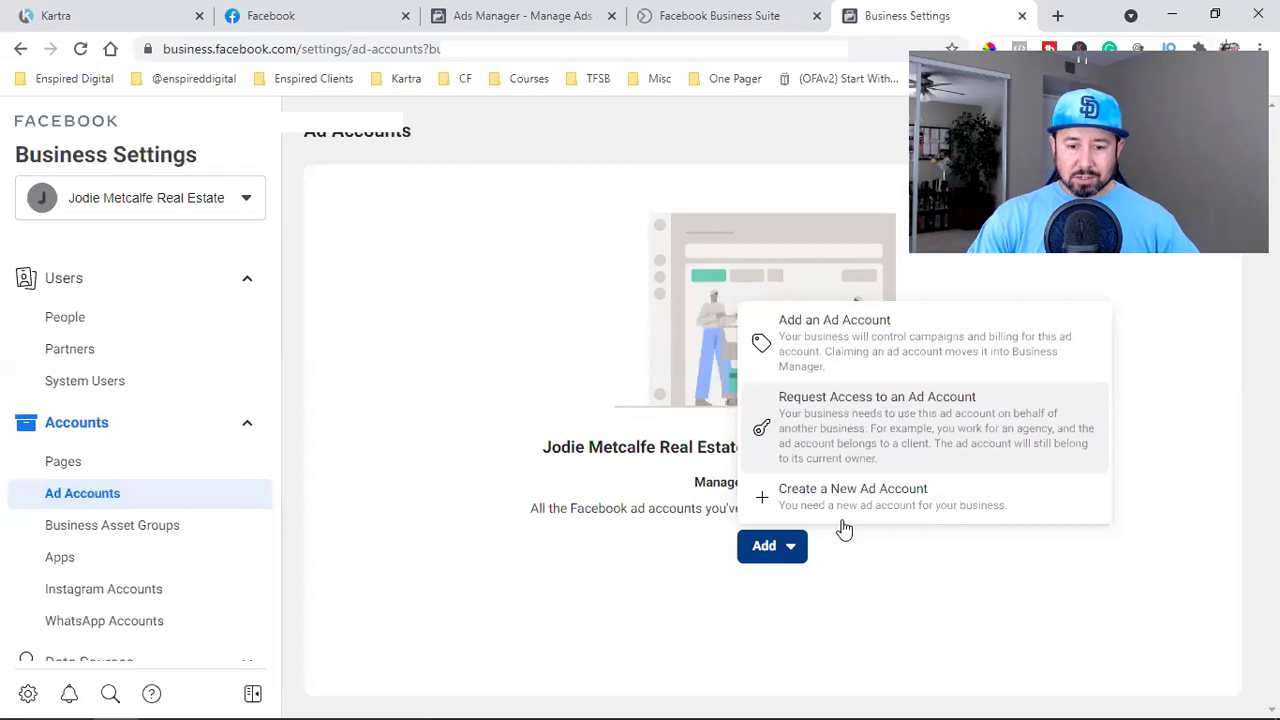
{"action": "left_click", "coordinate": [925, 505]}
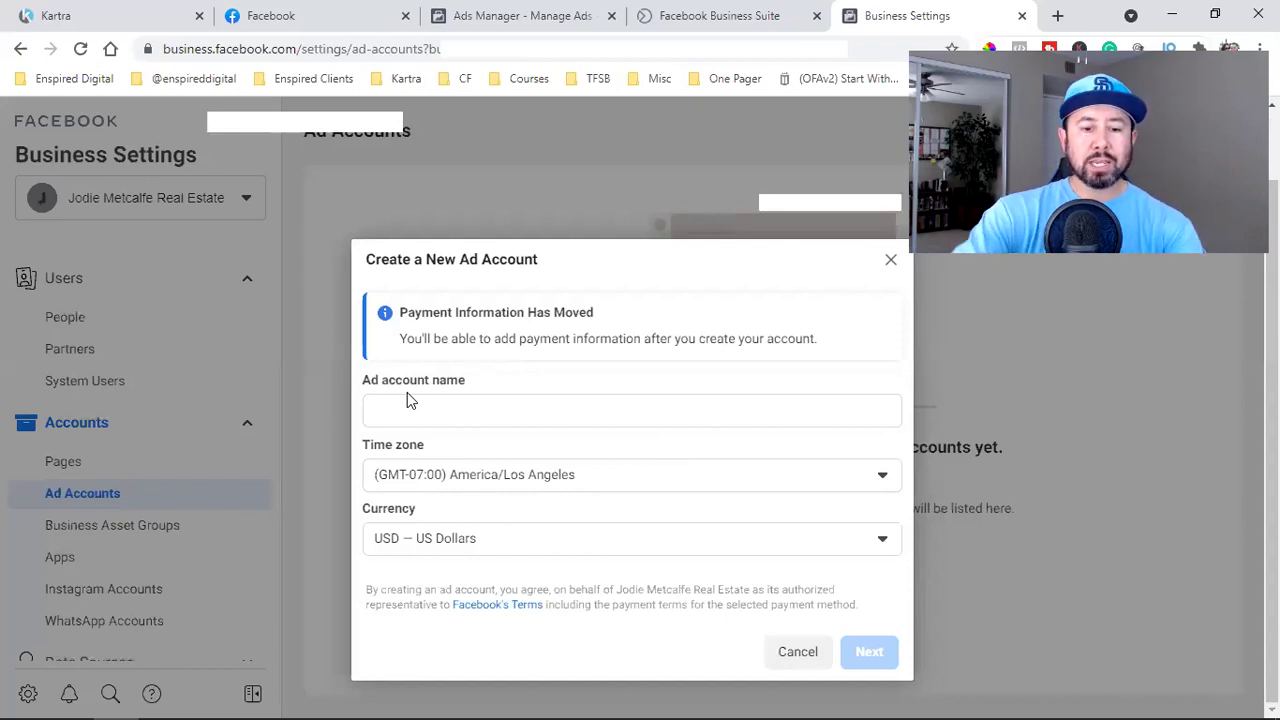
{"action": "left_click", "coordinate": [512, 484]}
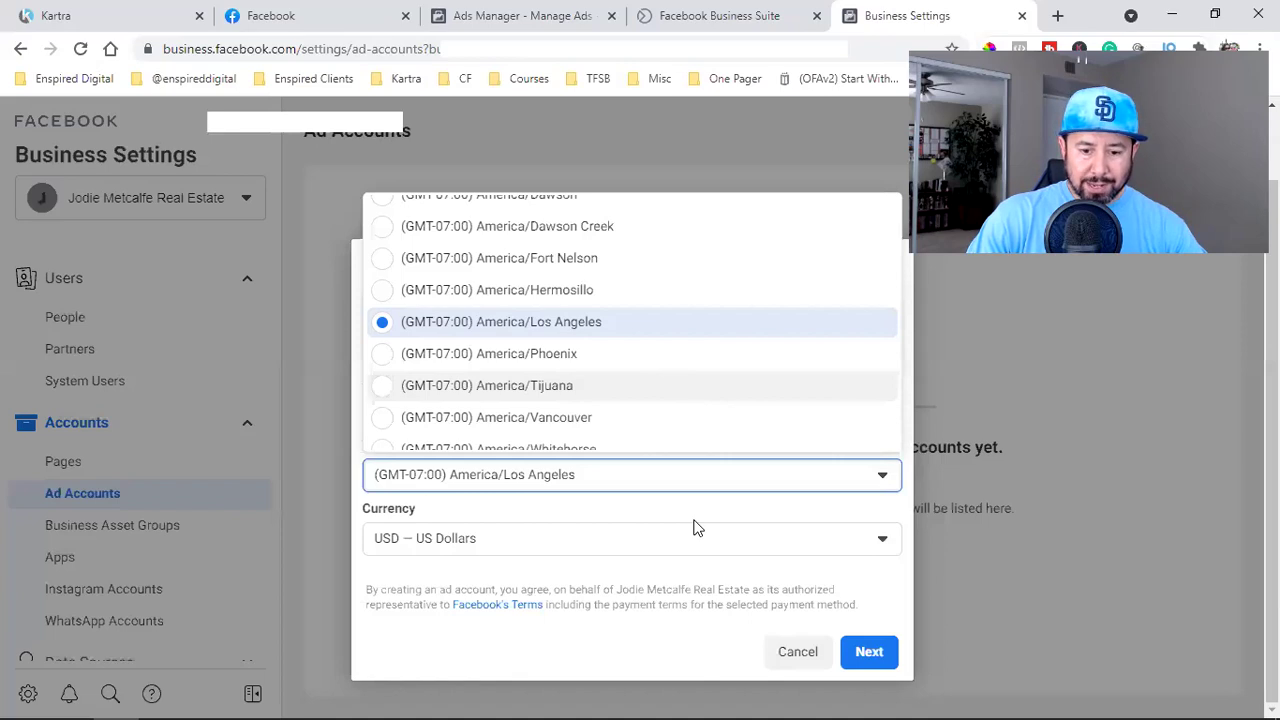
{"action": "left_click", "coordinate": [867, 655]}
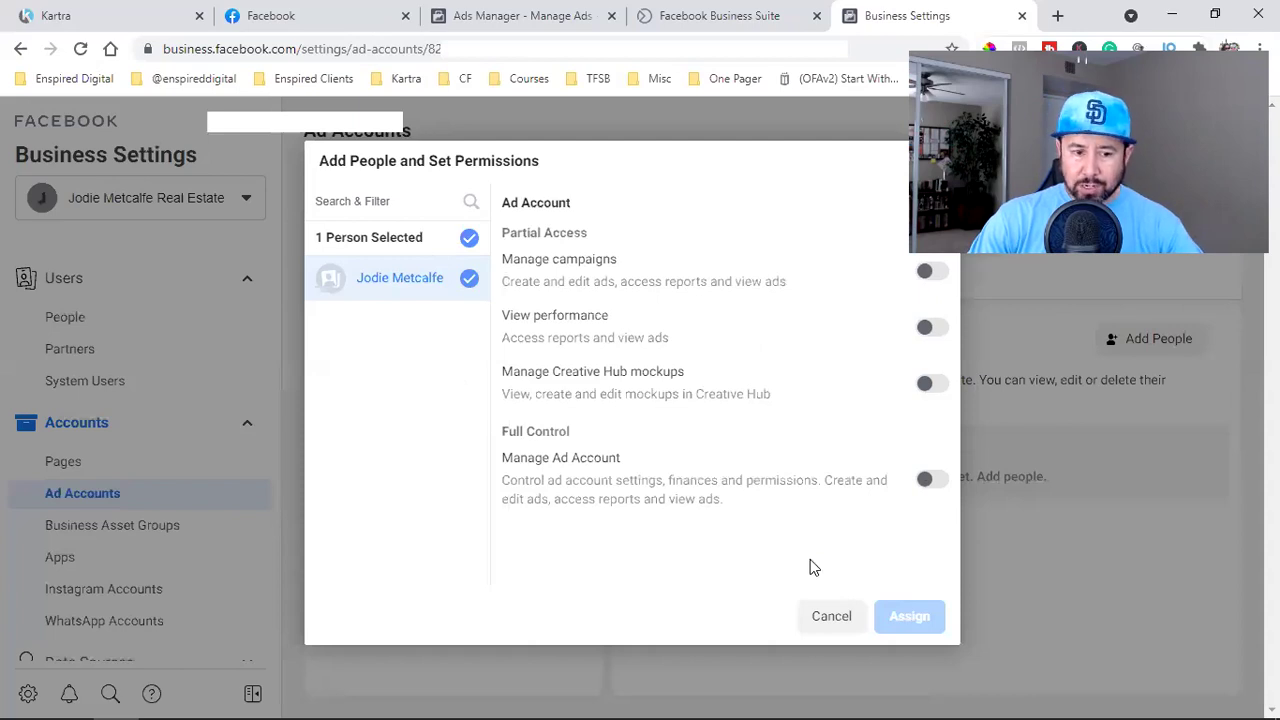
{"action": "left_click", "coordinate": [223, 368]}
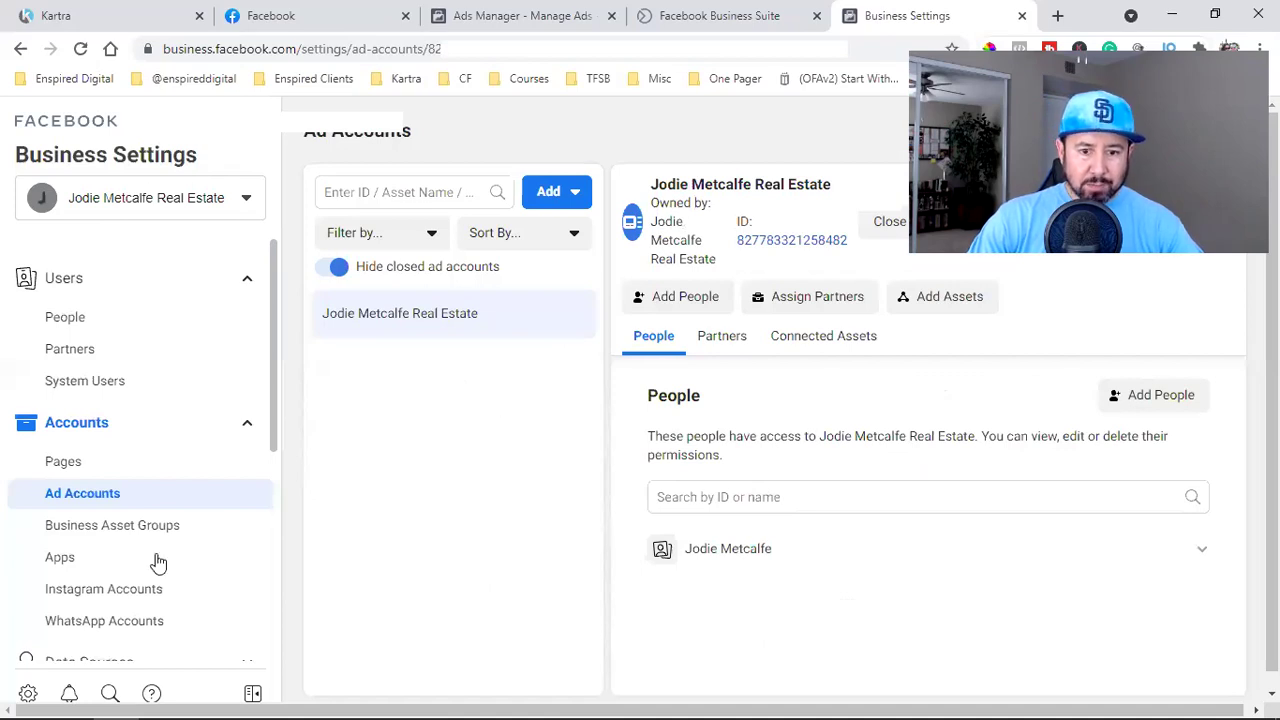
- Look at the dialog for adding an Instagram account and at the Pixels section under Data Sources
{"action": "scroll", "coordinate": [145, 455], "scroll_direction": "down", "scroll_amount": 2}
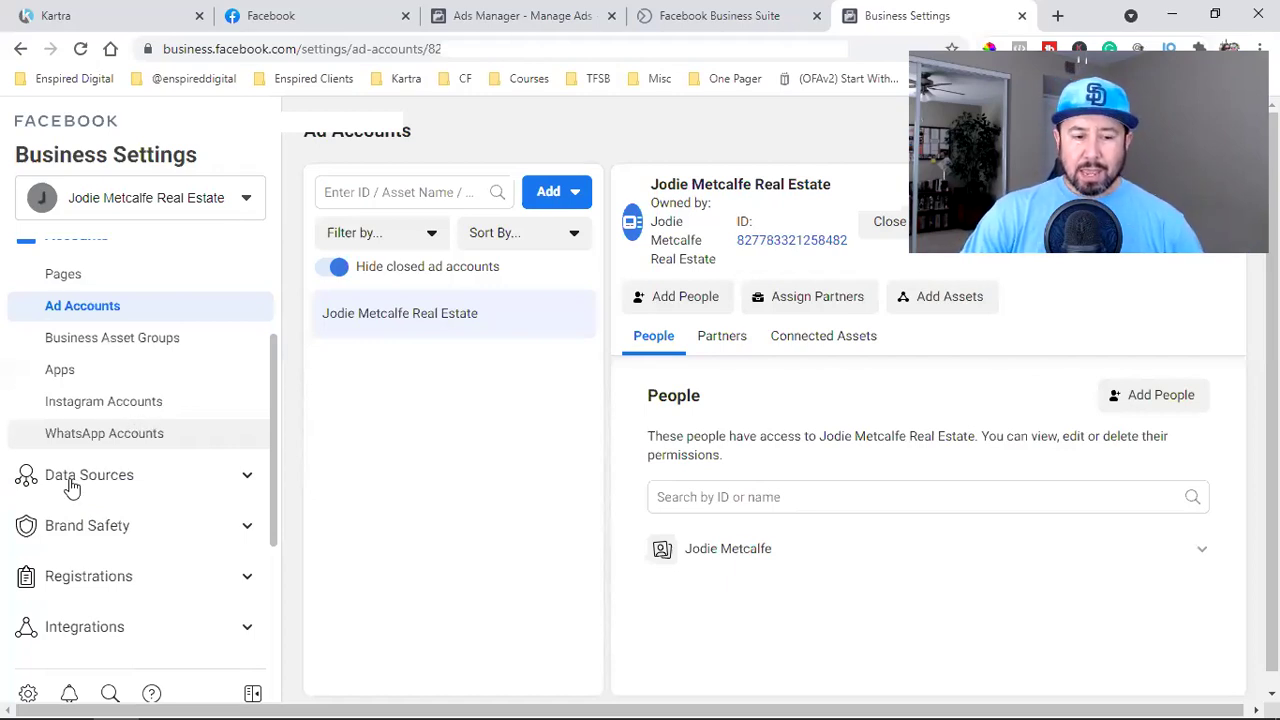
{"action": "left_click", "coordinate": [45, 403]}
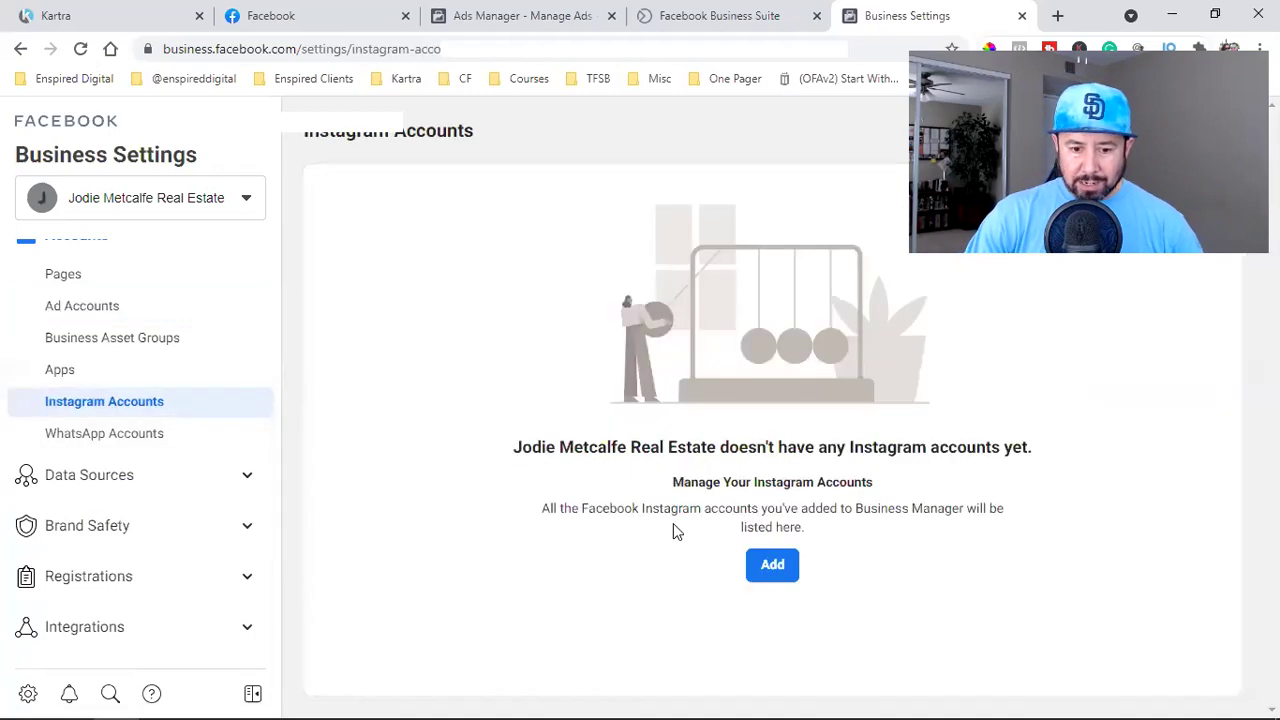
{"action": "left_click", "coordinate": [772, 565]}
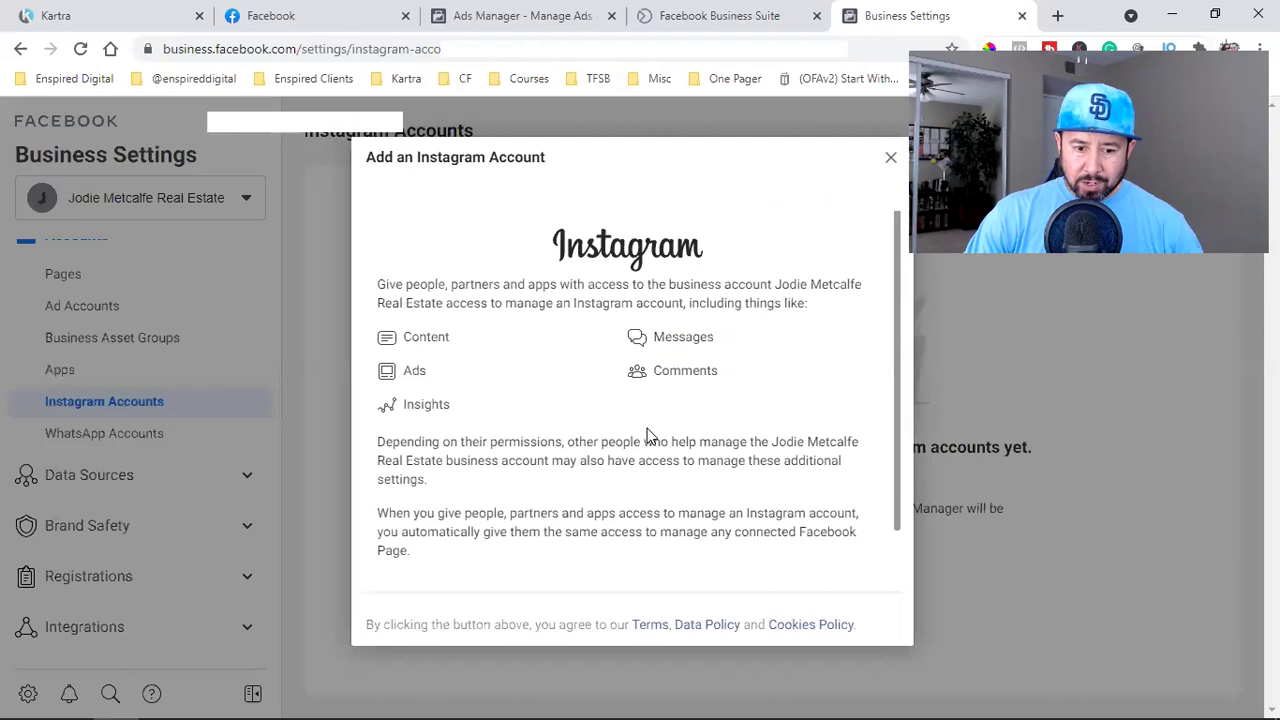
{"action": "left_click", "coordinate": [891, 163]}
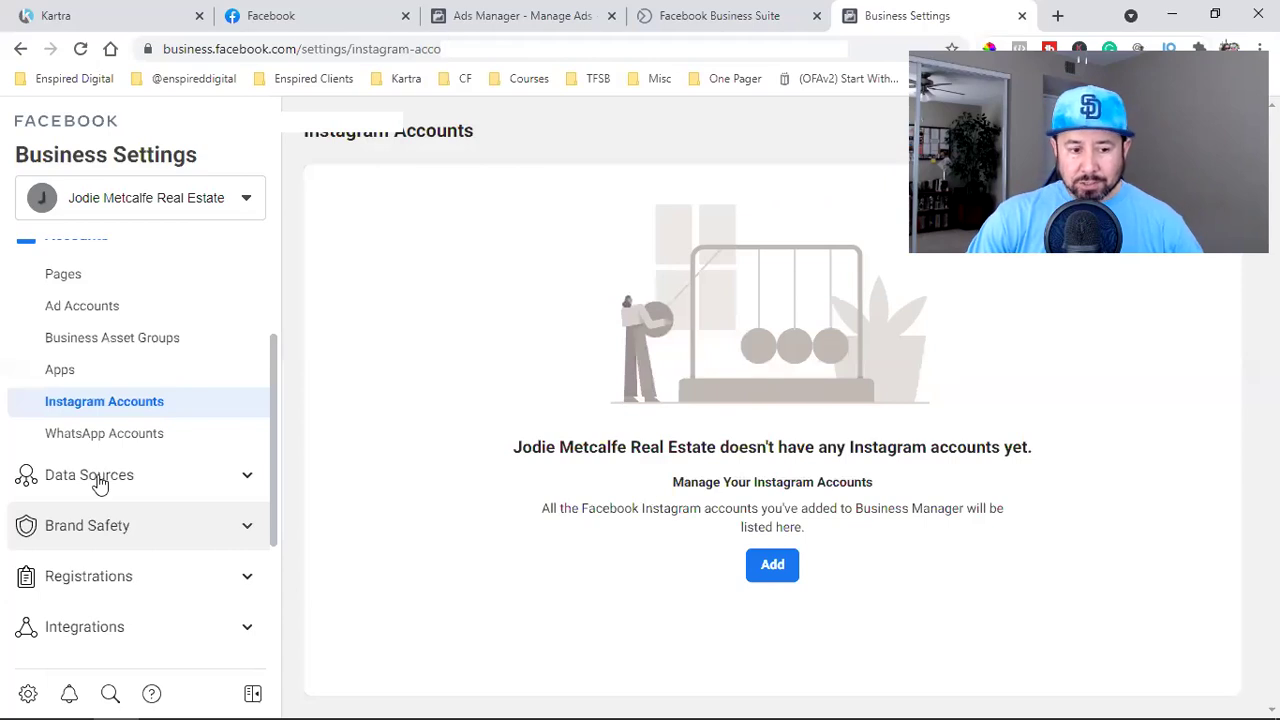
{"action": "left_click", "coordinate": [205, 468]}
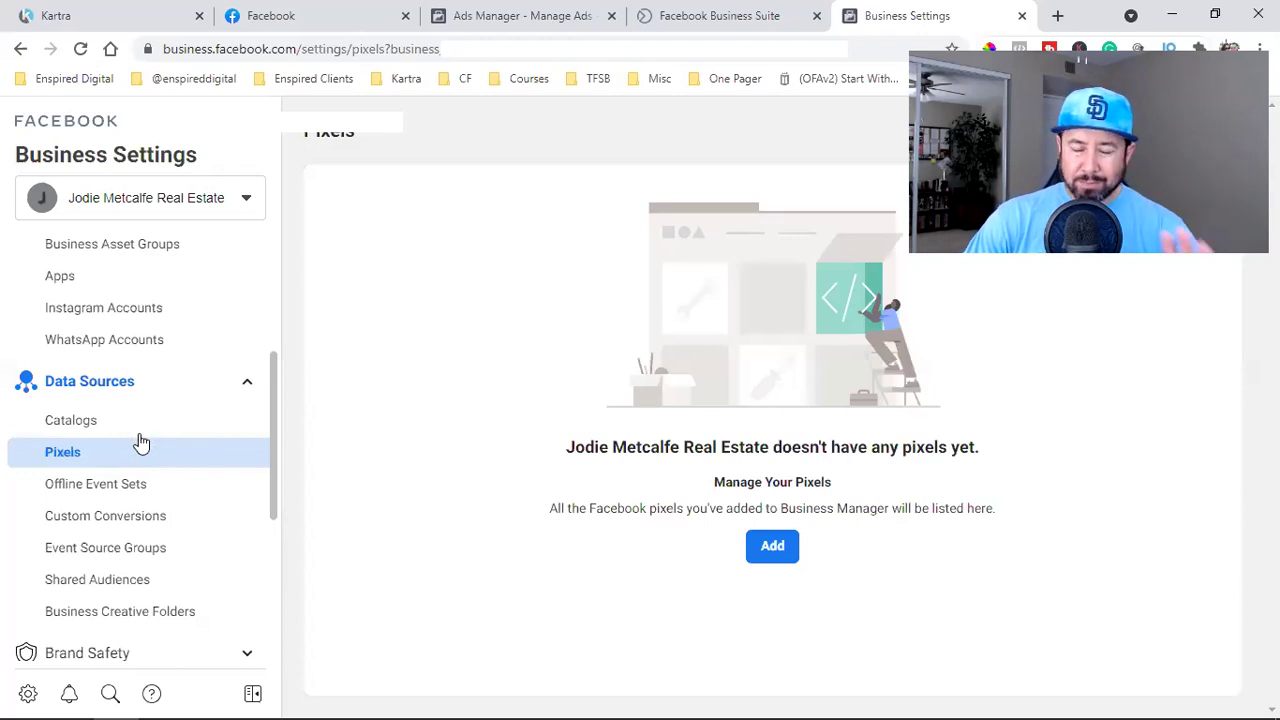
{"action": "scroll", "coordinate": [141, 443], "scroll_direction": "down", "scroll_amount": 1}
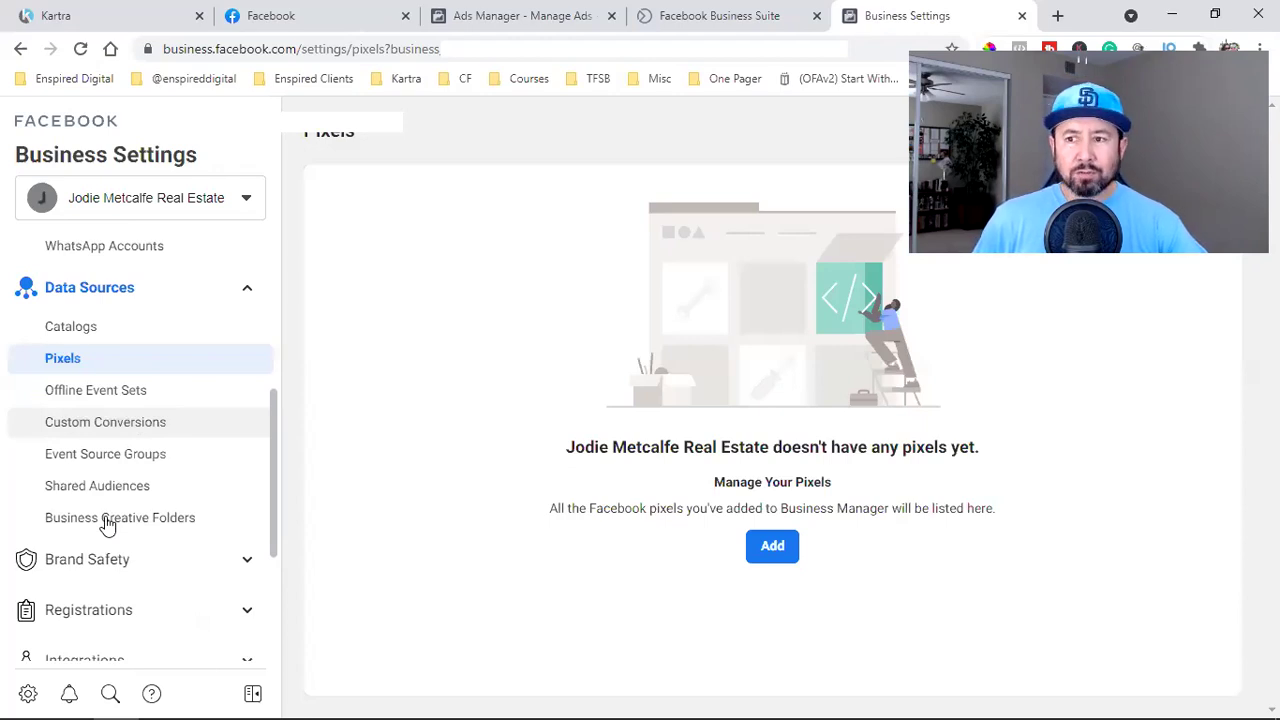
- Add the domain jodie.com under Brand Safety with the DNS TXT record verification option, and remove it from the business
{"action": "left_click", "coordinate": [87, 559]}
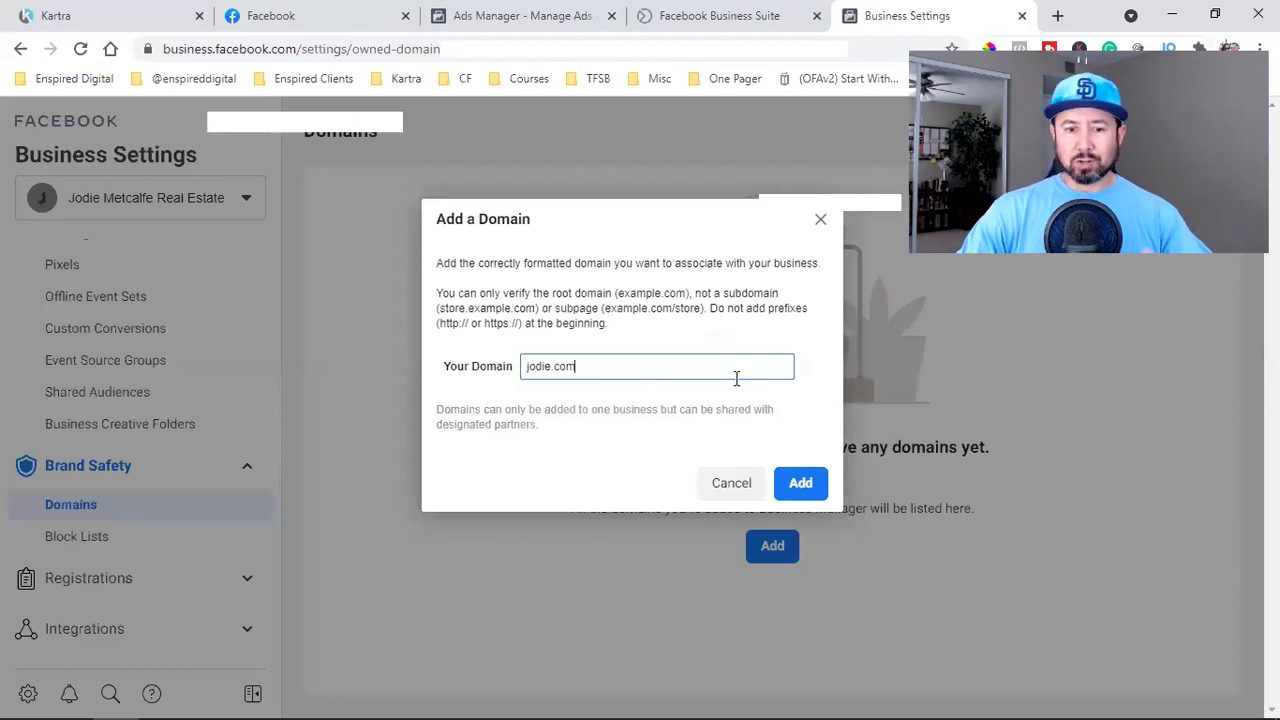
{"action": "key", "text": "Return"}
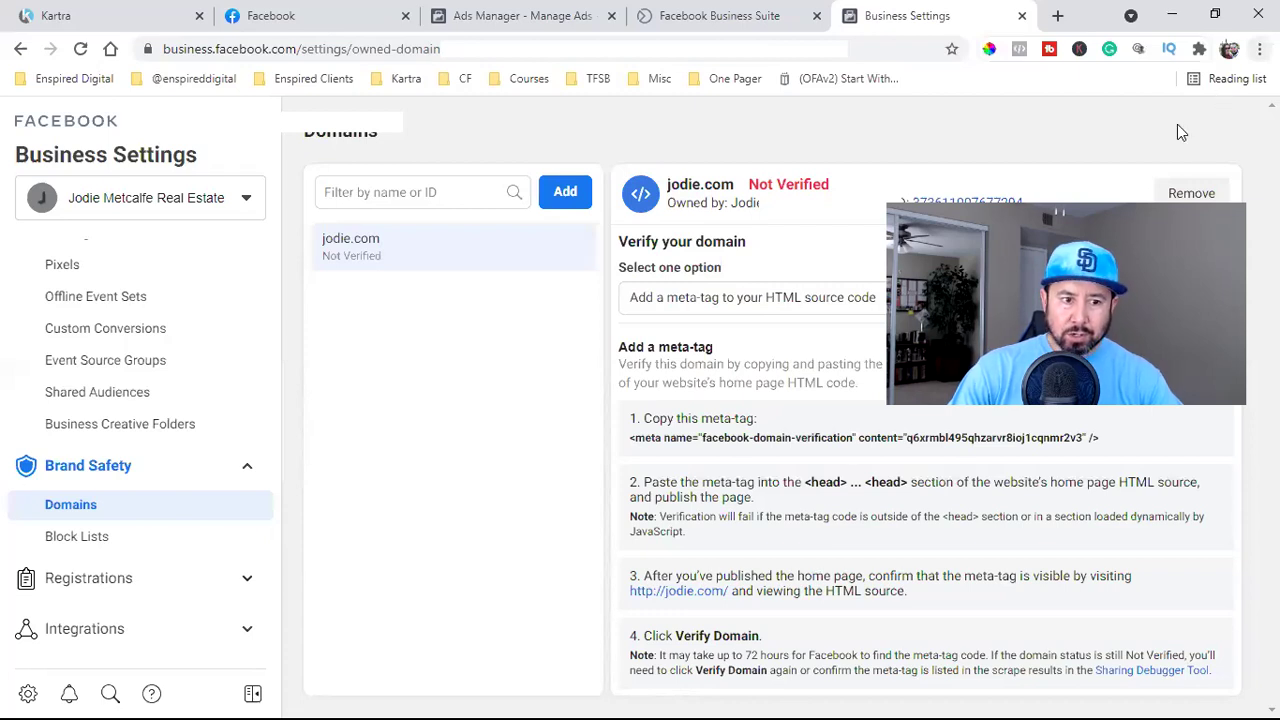
{"action": "key", "text": "ctrl+shift+n"}
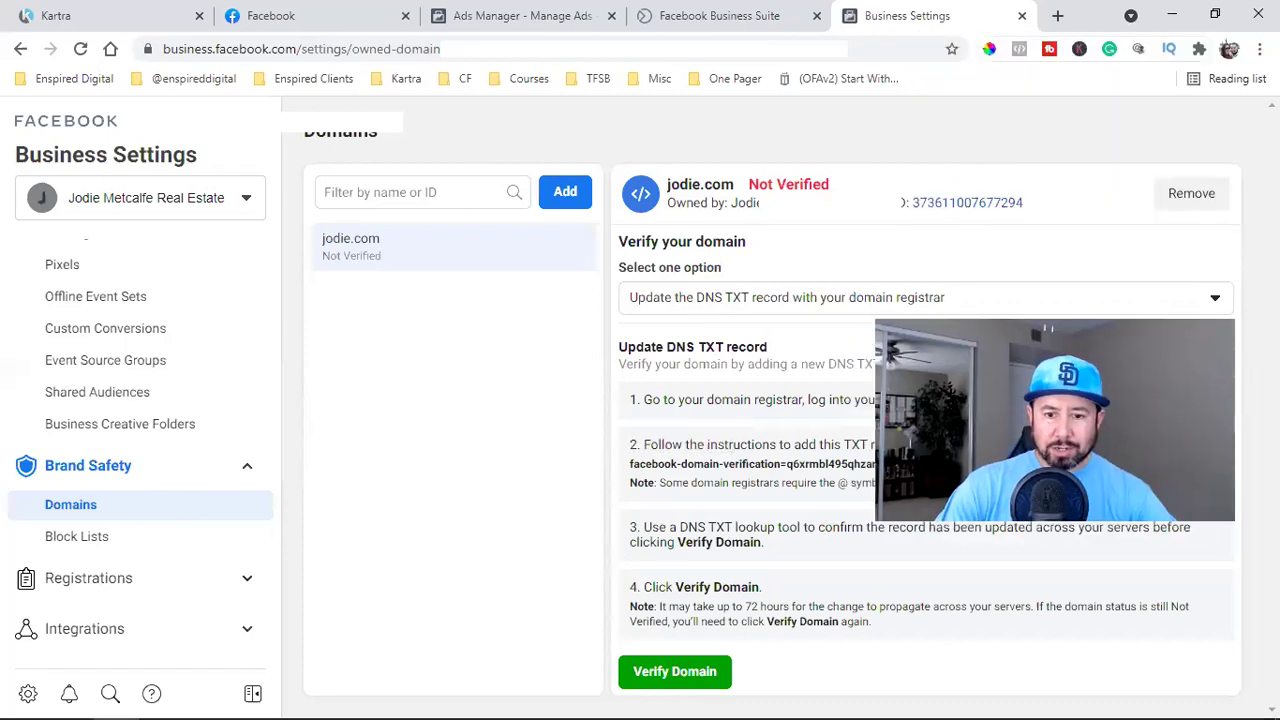
{"action": "left_click", "coordinate": [1191, 194]}
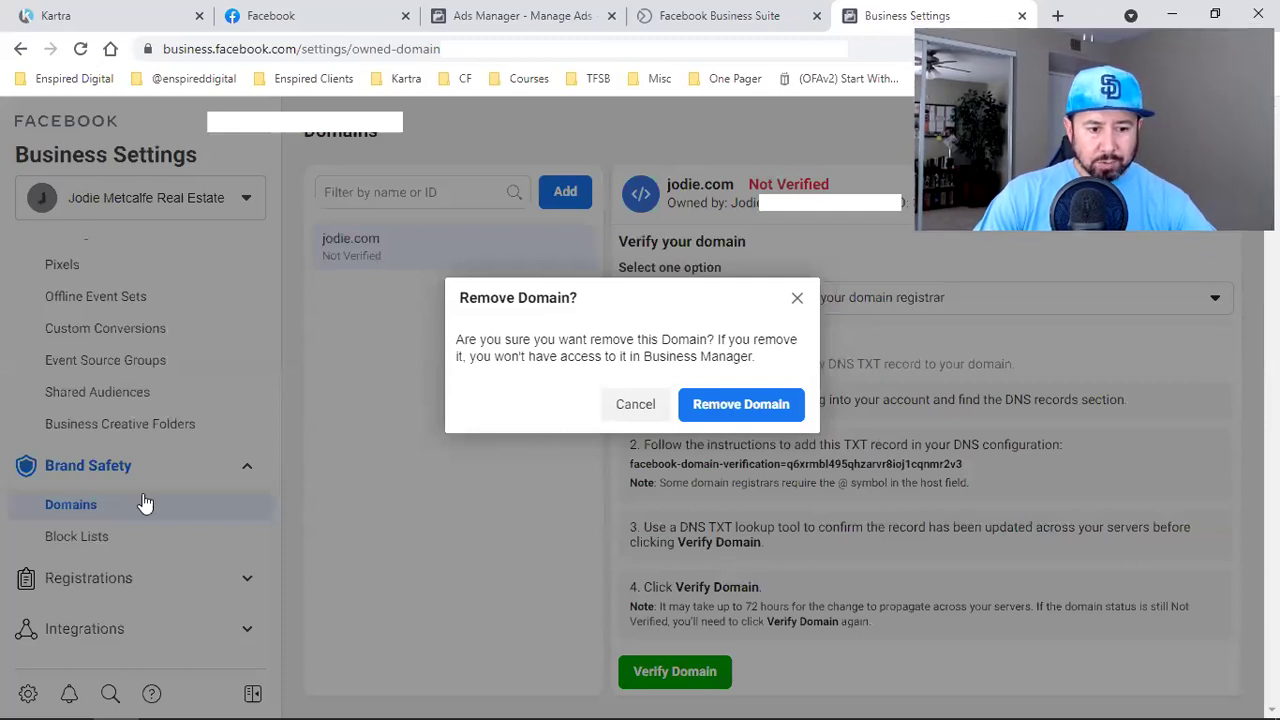
- Open the business's Payment Methods section and start adding a payment method
{"action": "scroll", "coordinate": [80, 445], "scroll_direction": "down", "scroll_amount": 2}
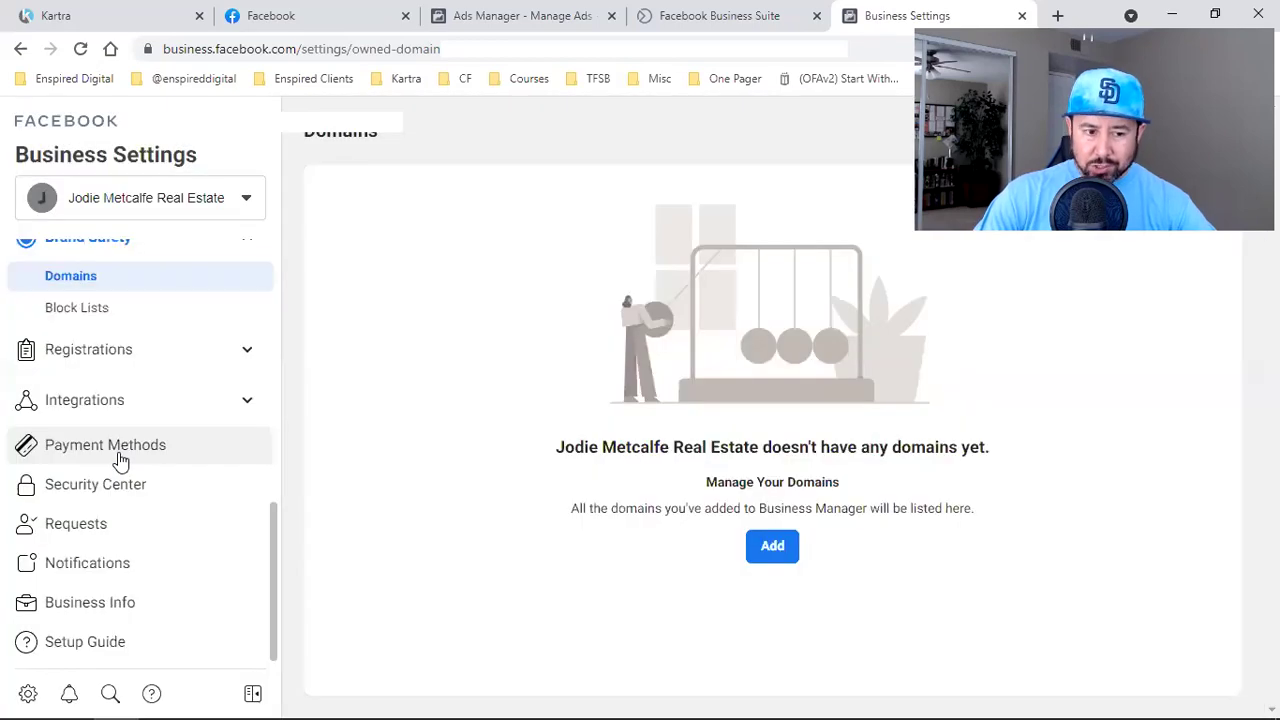
{"action": "left_click", "coordinate": [120, 458]}
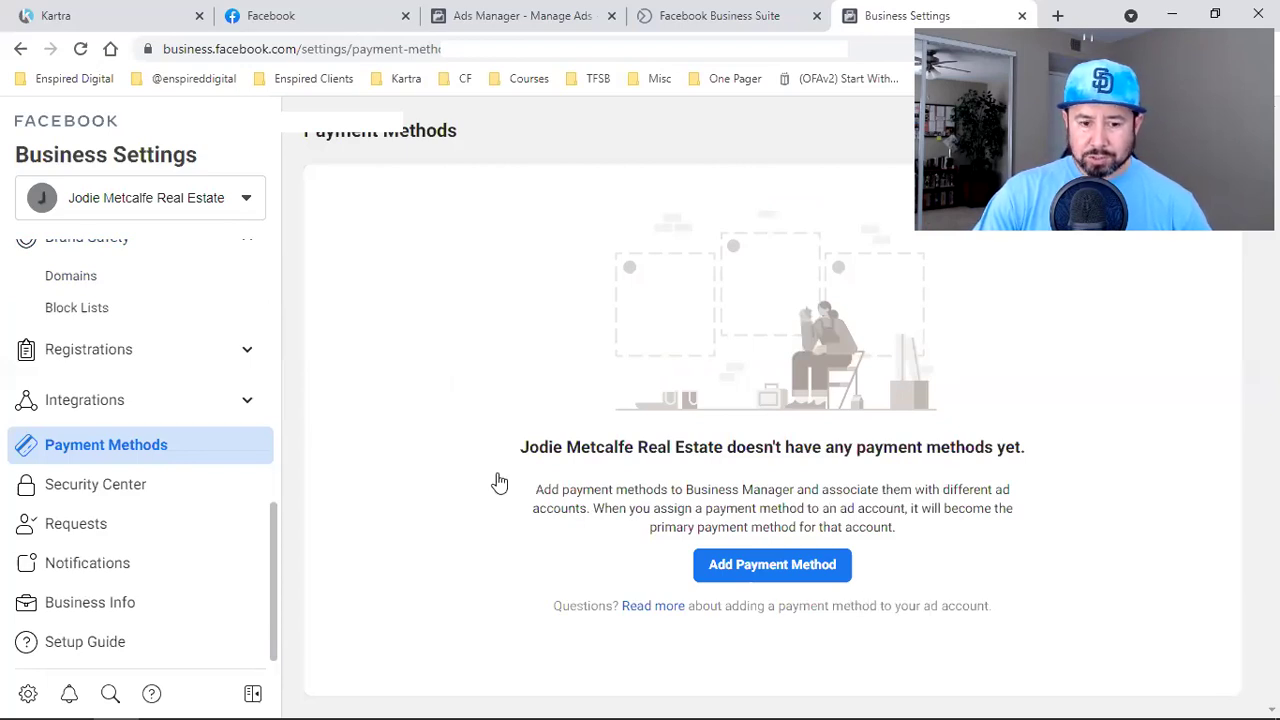
{"action": "left_click", "coordinate": [760, 564]}
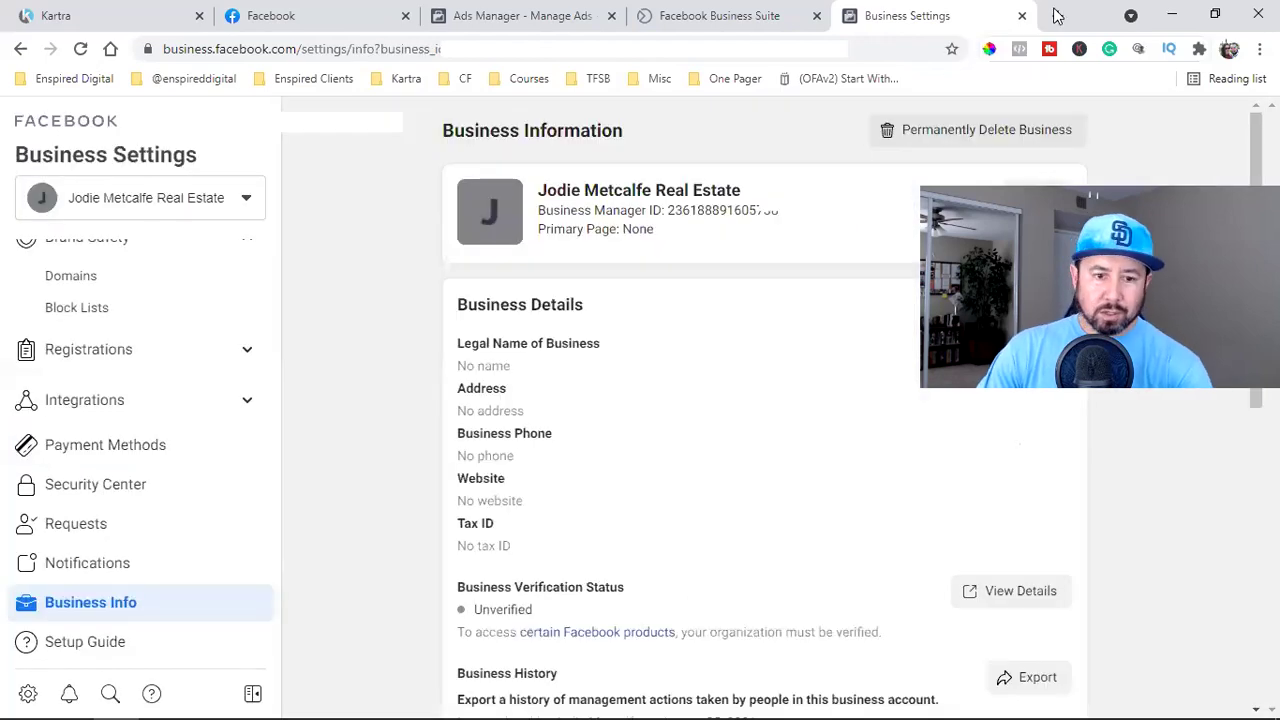
- Search Google Images in a new tab for "exp realty jpeg logo" and open the square eXp house logo
{"action": "left_click", "coordinate": [1057, 15]}
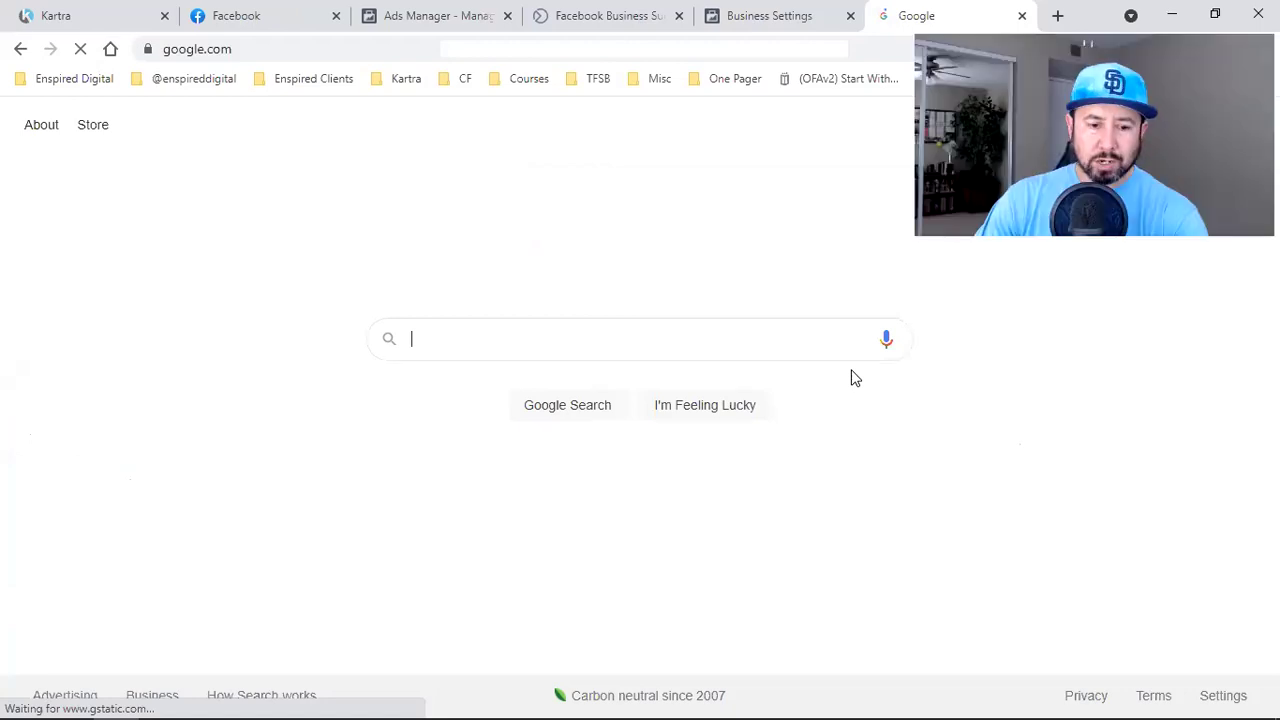
{"action": "type", "text": "es"}
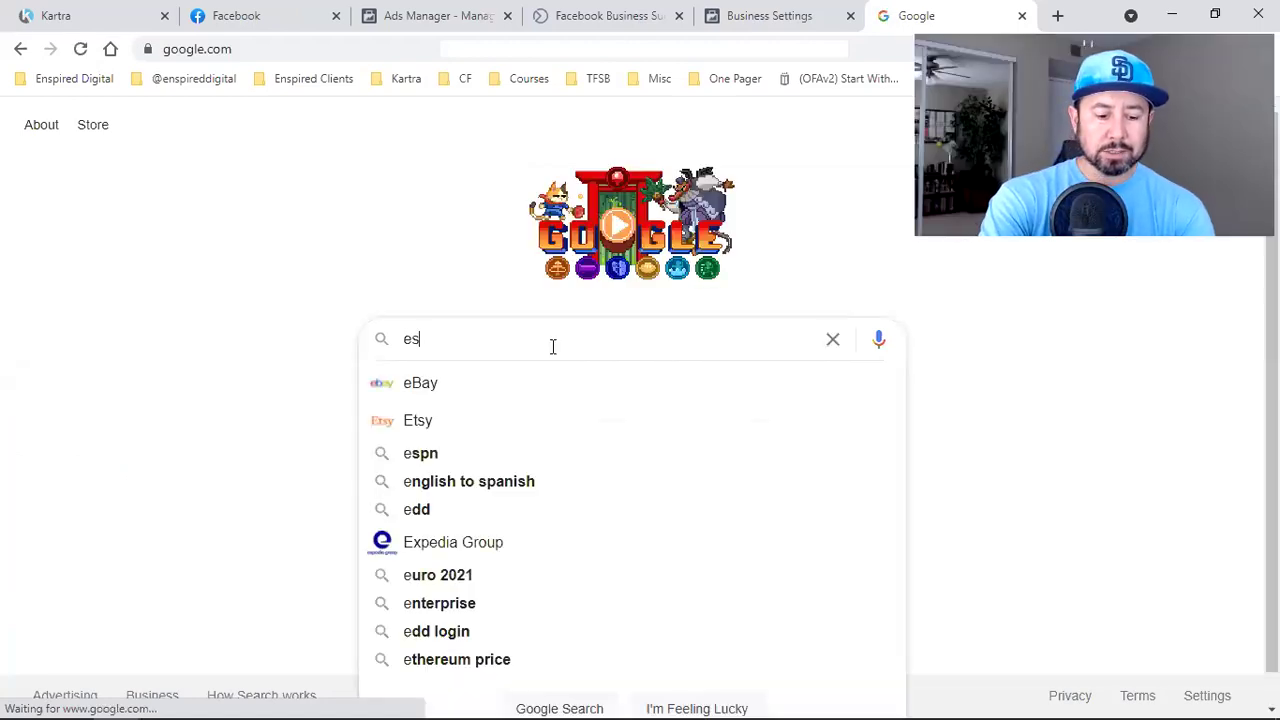
{"action": "type", "text": "x"}
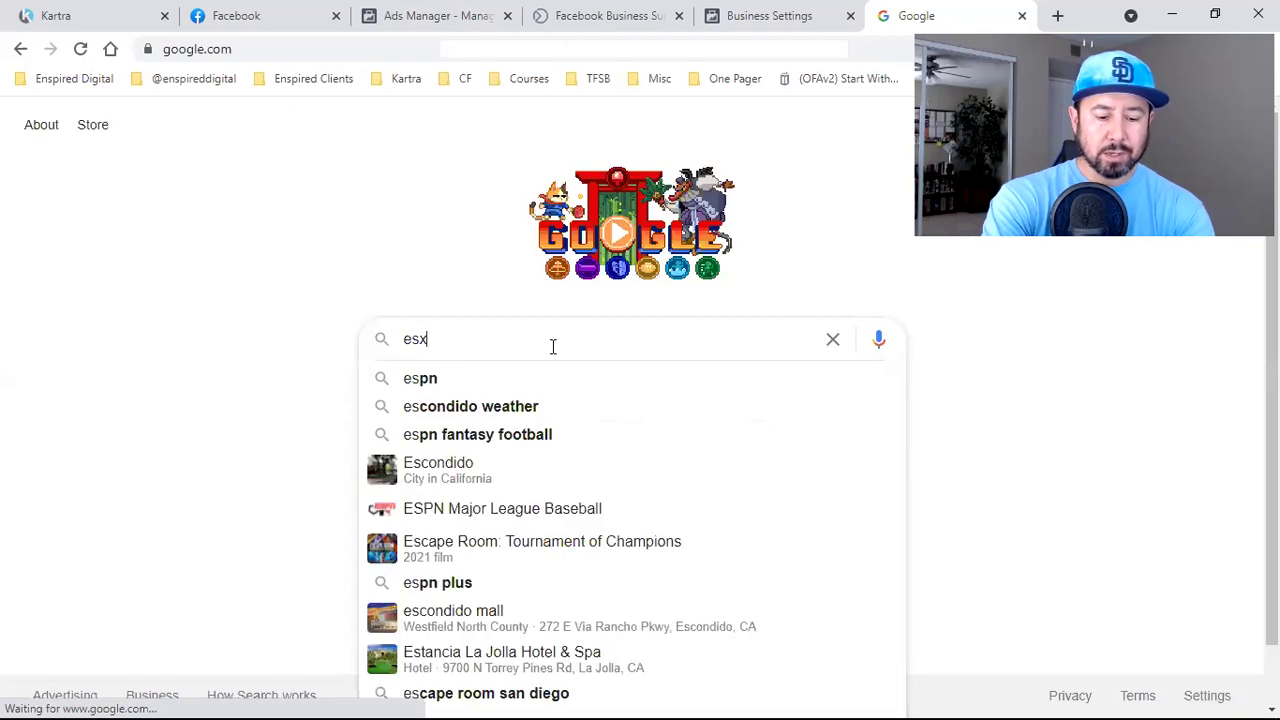
{"action": "key", "text": "BackSpace"}
{"action": "key", "text": "BackSpace"}
{"action": "type", "text": "xp realt"}
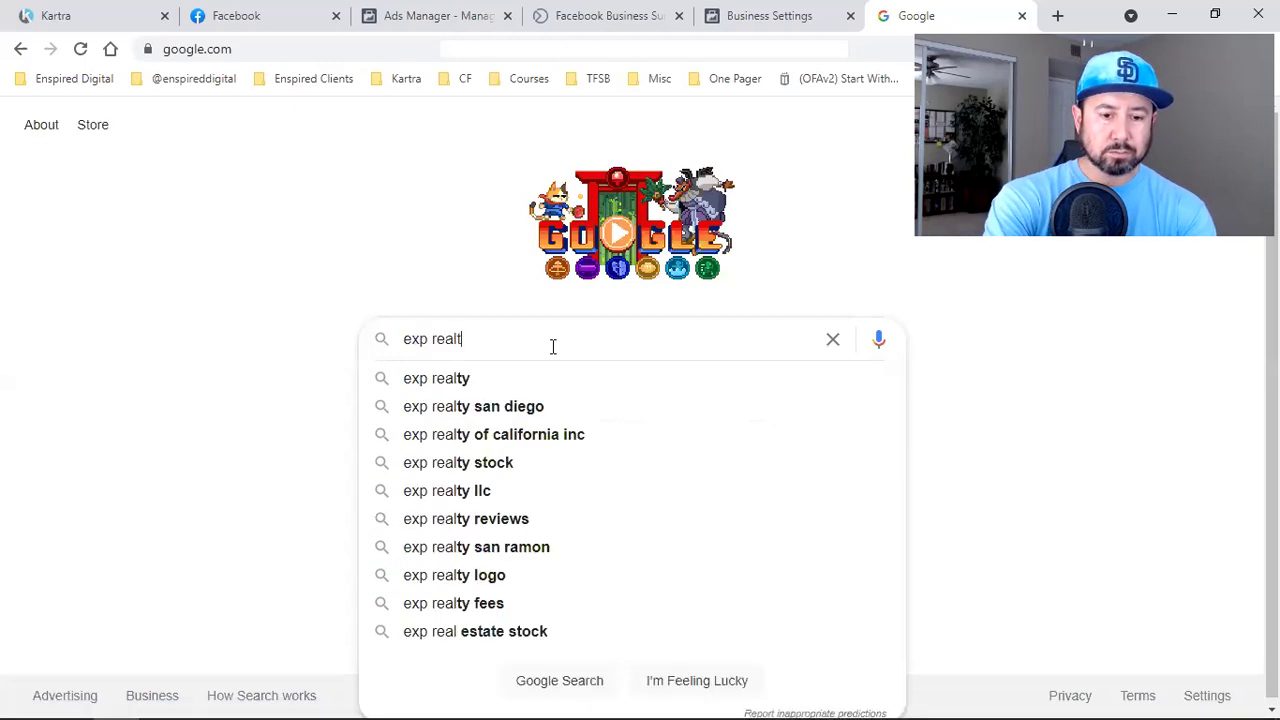
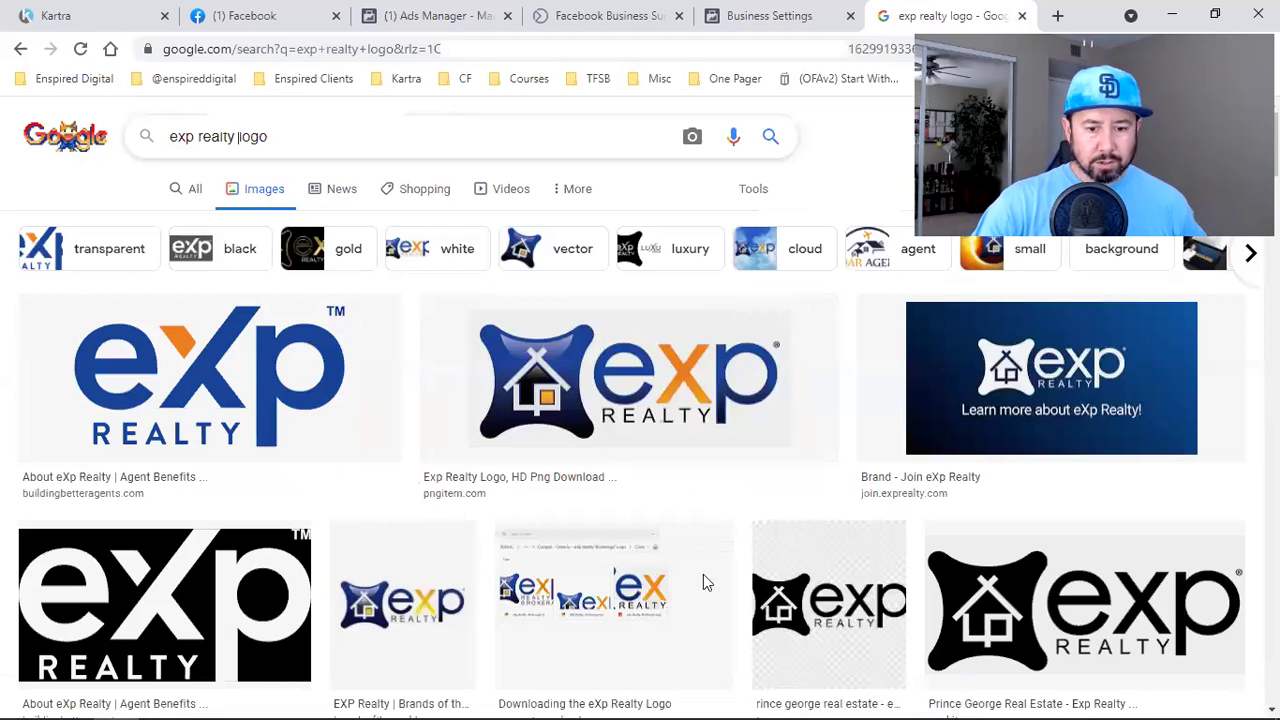
{"action": "key", "text": "alt+Left"}
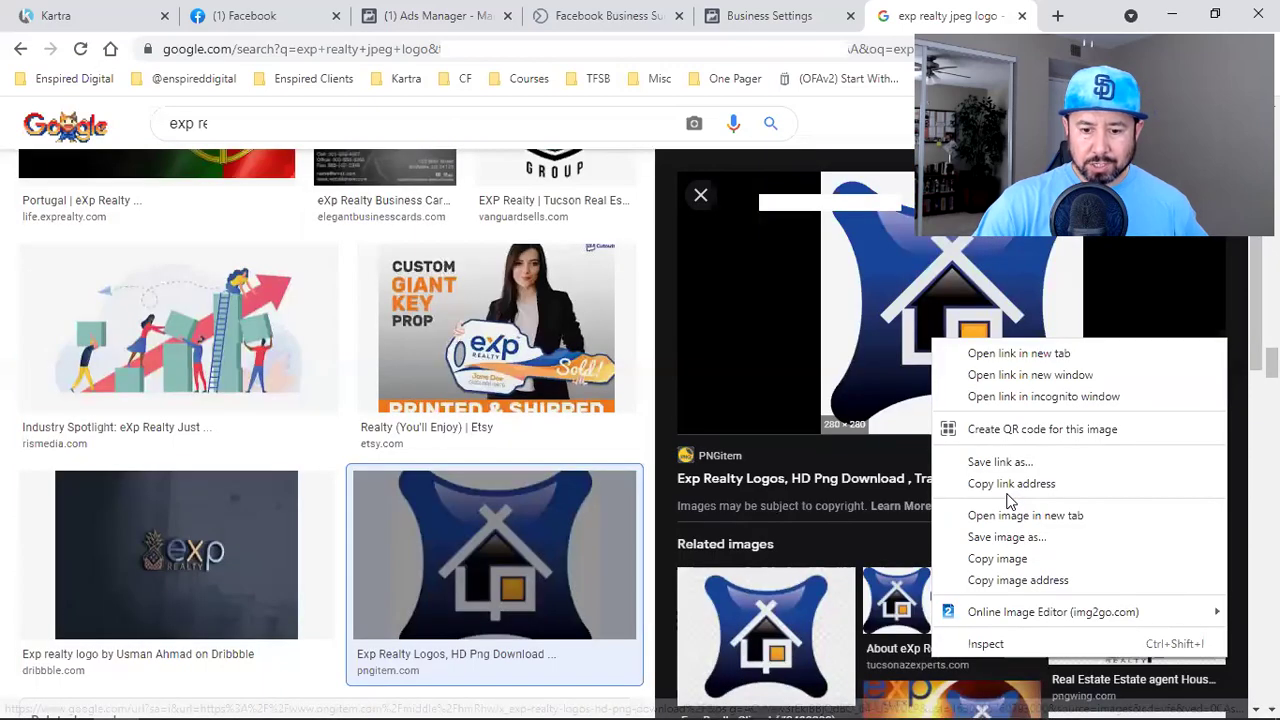
- Save the house logo as the business picture and set the EXP Realty page as the primary page in Business Info
{"action": "left_click", "coordinate": [883, 497]}
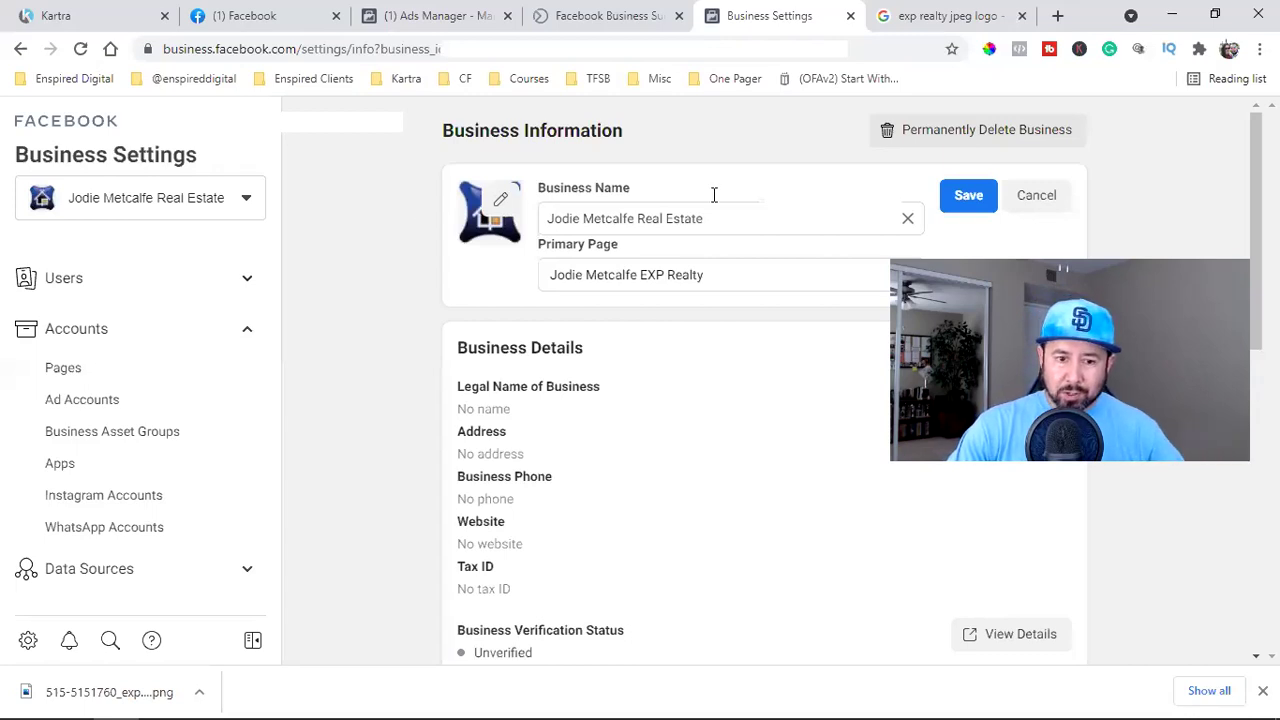
{"action": "key", "text": "Return"}
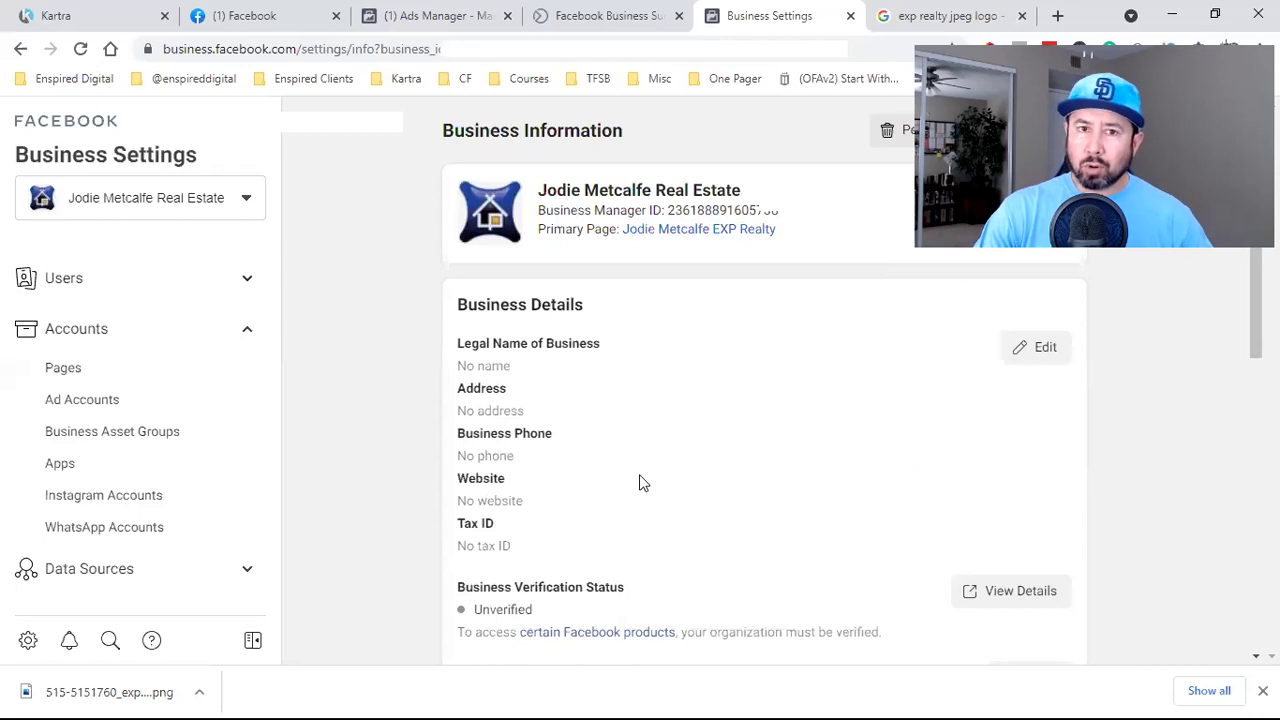
- Review the business details and verification status in Business Info, and the person's assigned assets under People
{"action": "left_click", "coordinate": [703, 396]}
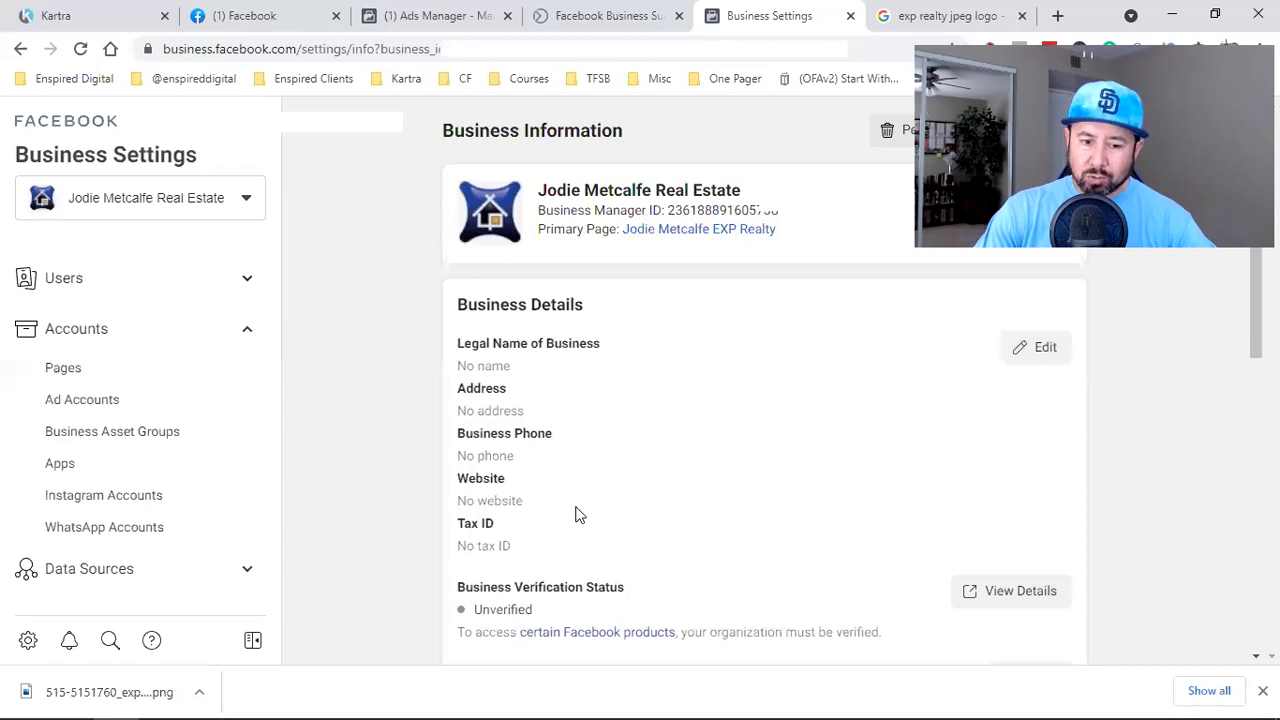
{"action": "scroll", "coordinate": [575, 515], "scroll_direction": "down", "scroll_amount": 1}
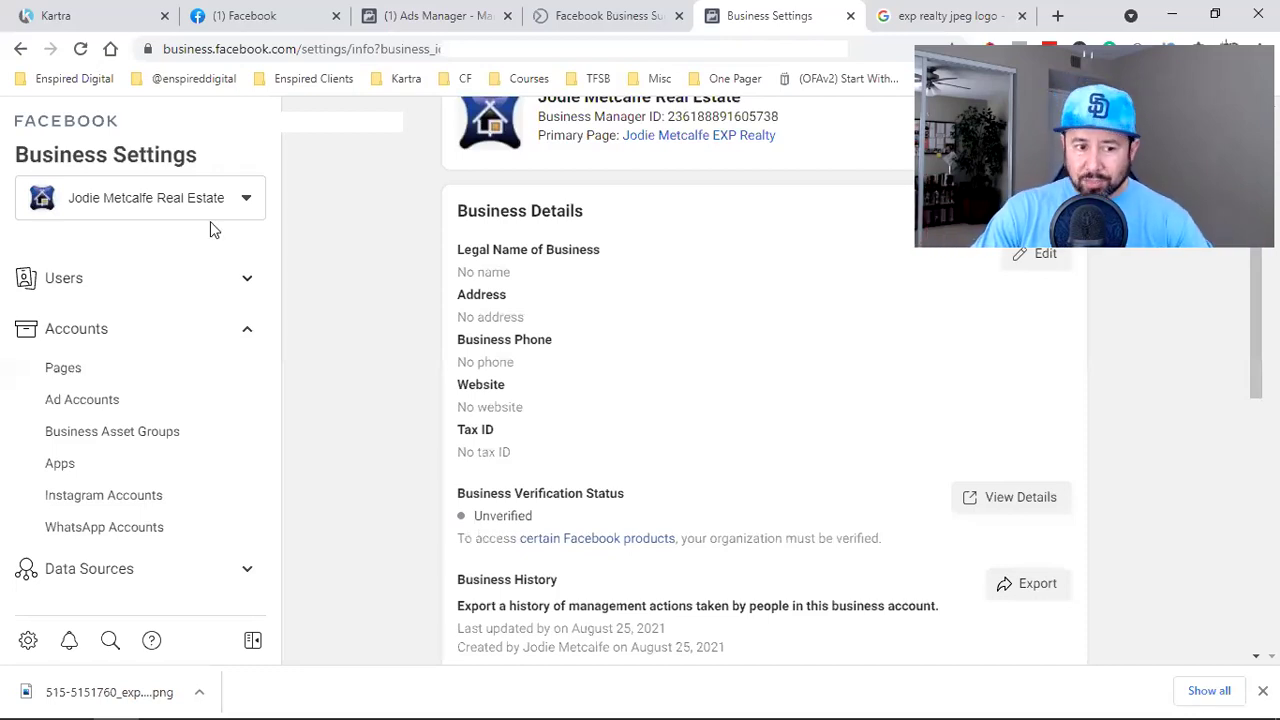
{"action": "scroll", "coordinate": [147, 200], "scroll_direction": "down", "scroll_amount": 2}
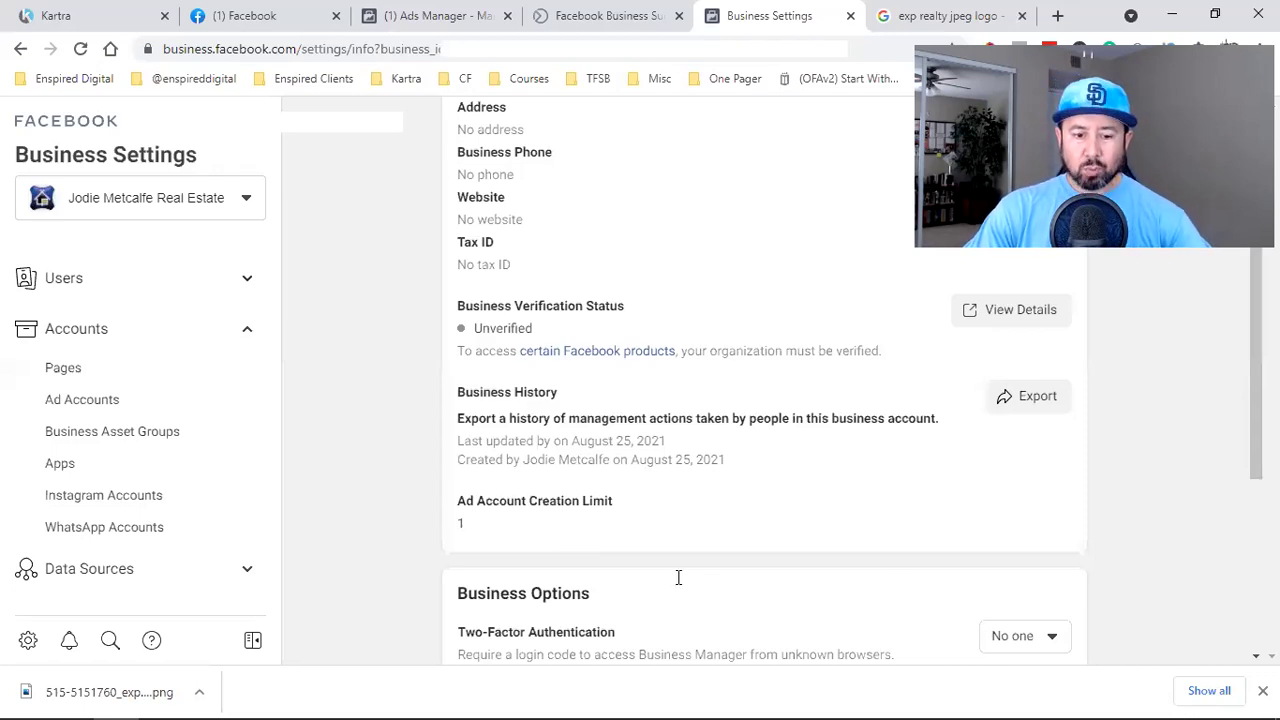
{"action": "scroll", "coordinate": [678, 577], "scroll_direction": "down", "scroll_amount": 5}
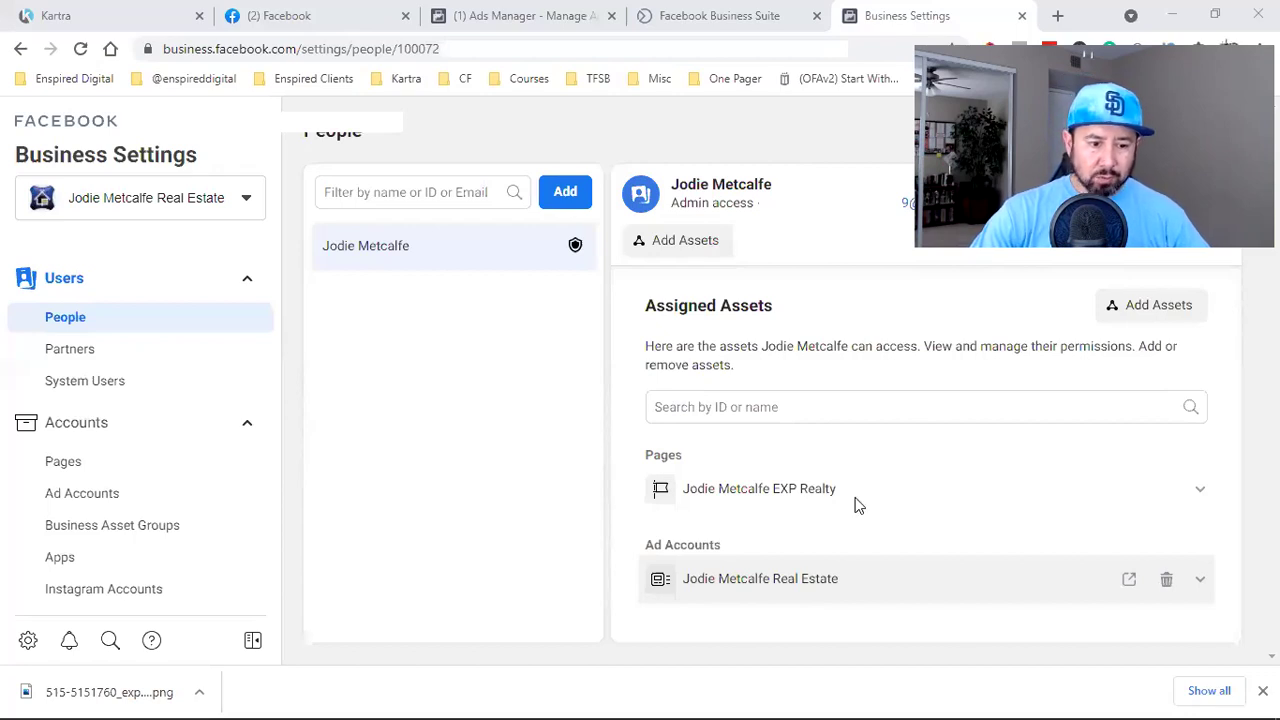
{"action": "left_click", "coordinate": [132, 494]}
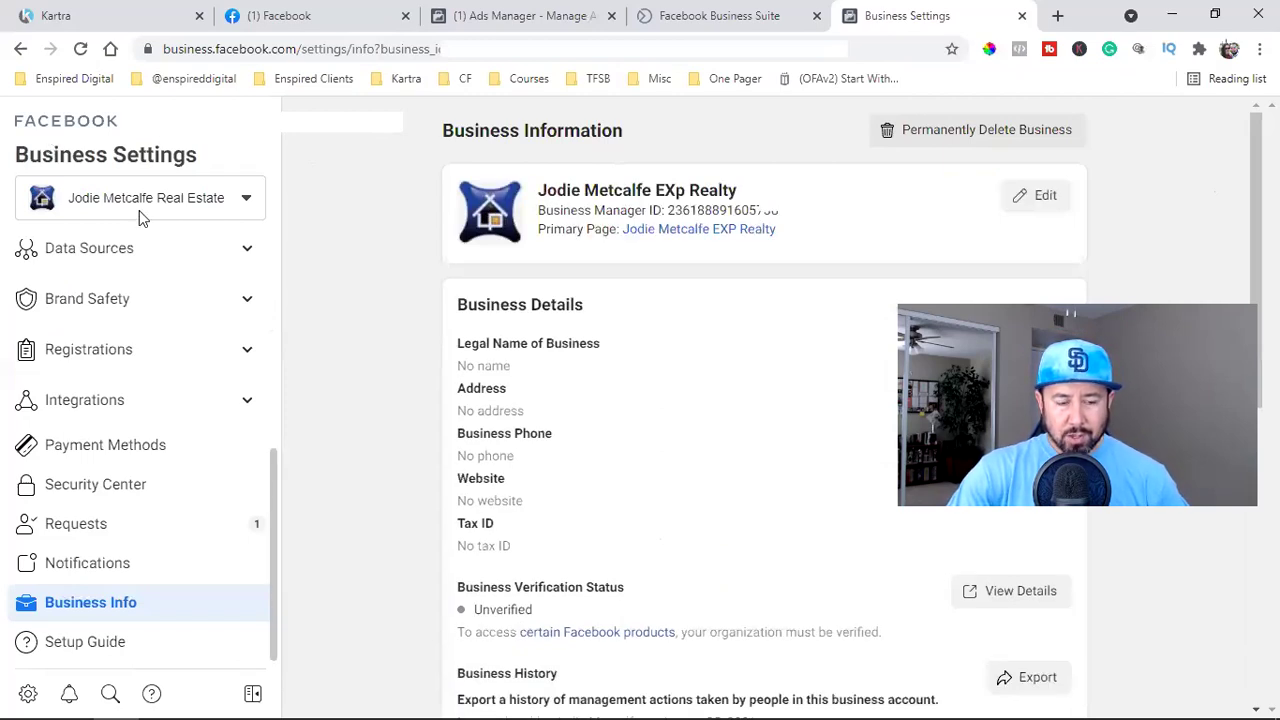
- Reload the real estate business's settings and review the EXP Realty page's Professional Dashboard on Facebook
{"action": "key", "text": "F5"}
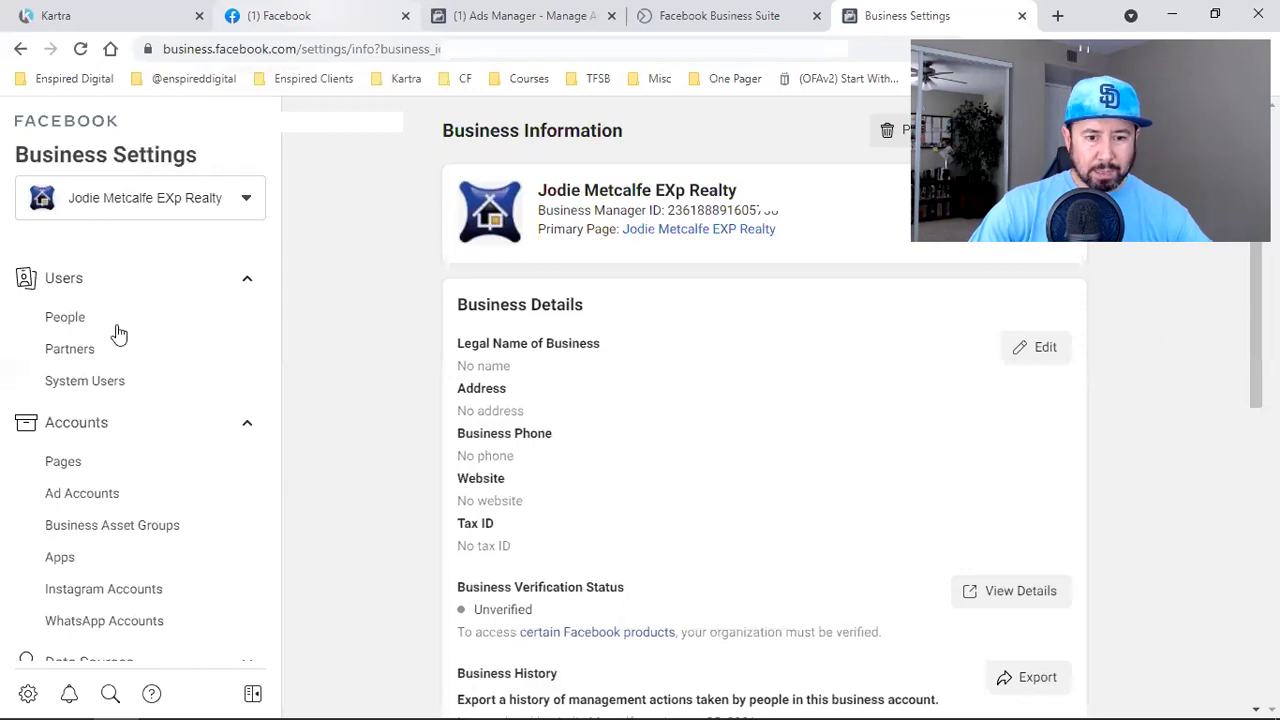
{"action": "key", "text": "ctrl+2"}
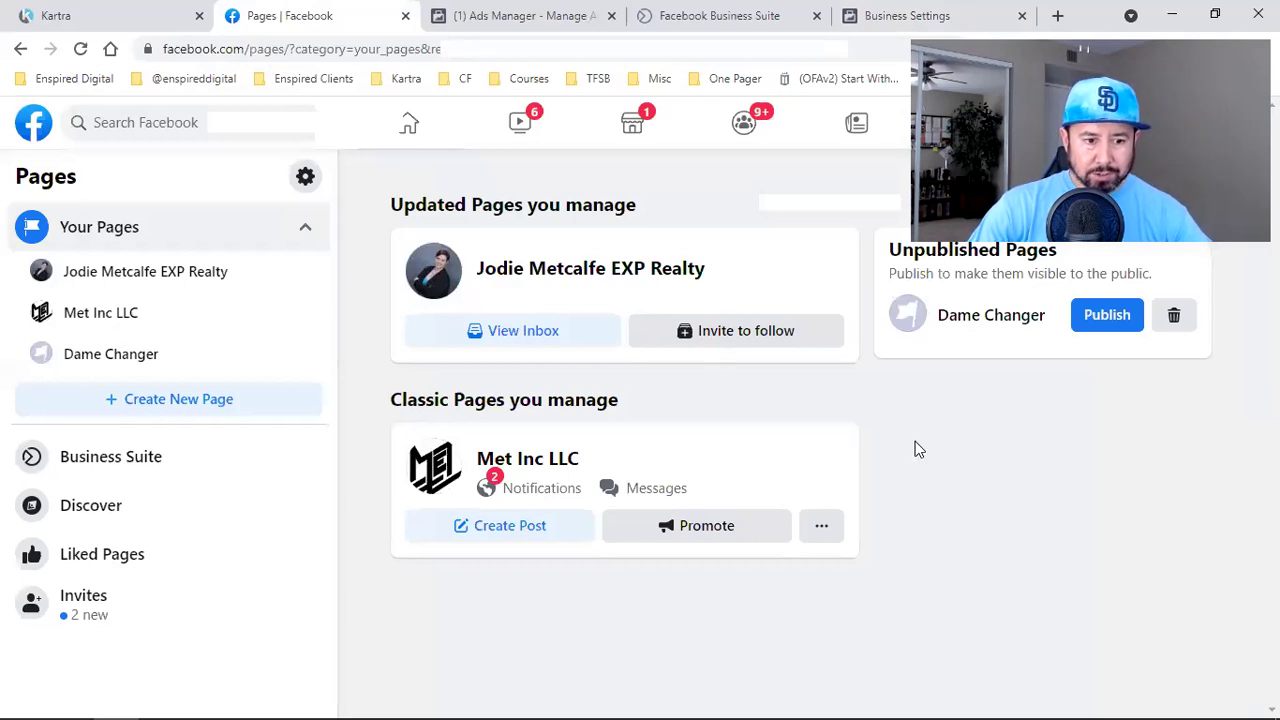
{"action": "left_click", "coordinate": [527, 458]}
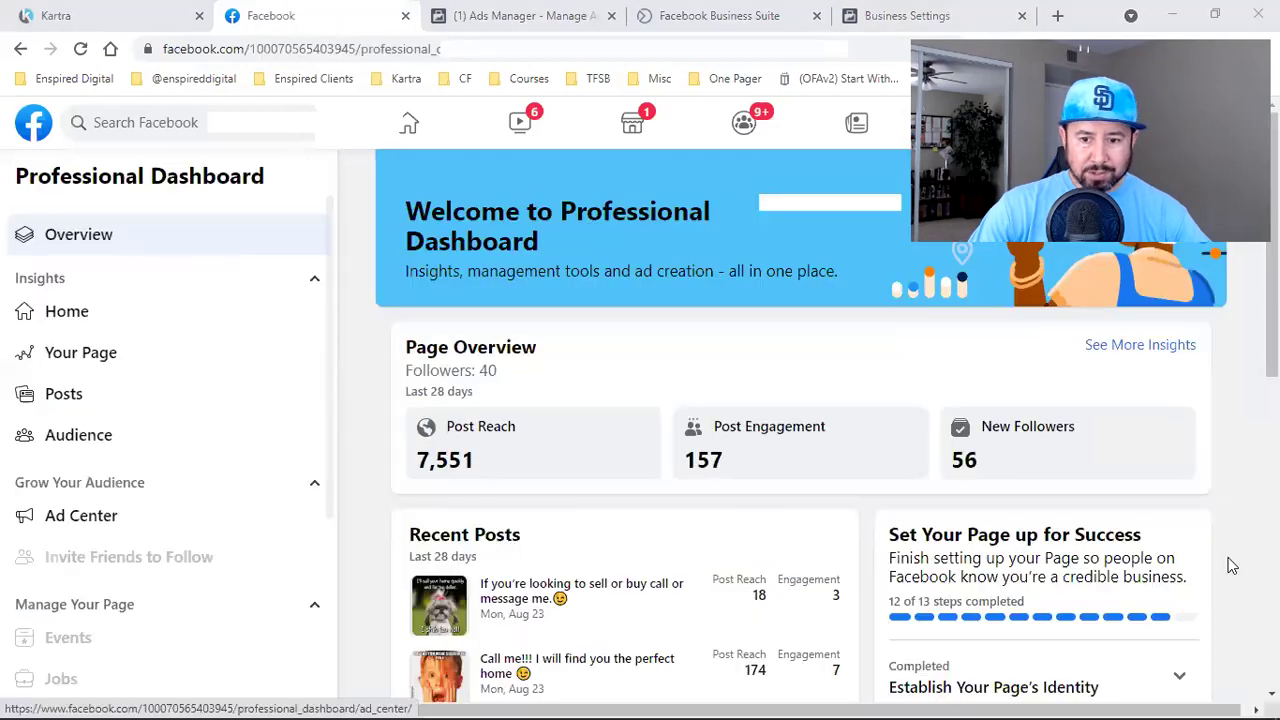
{"action": "scroll", "coordinate": [140, 558], "scroll_direction": "down", "scroll_amount": 2}
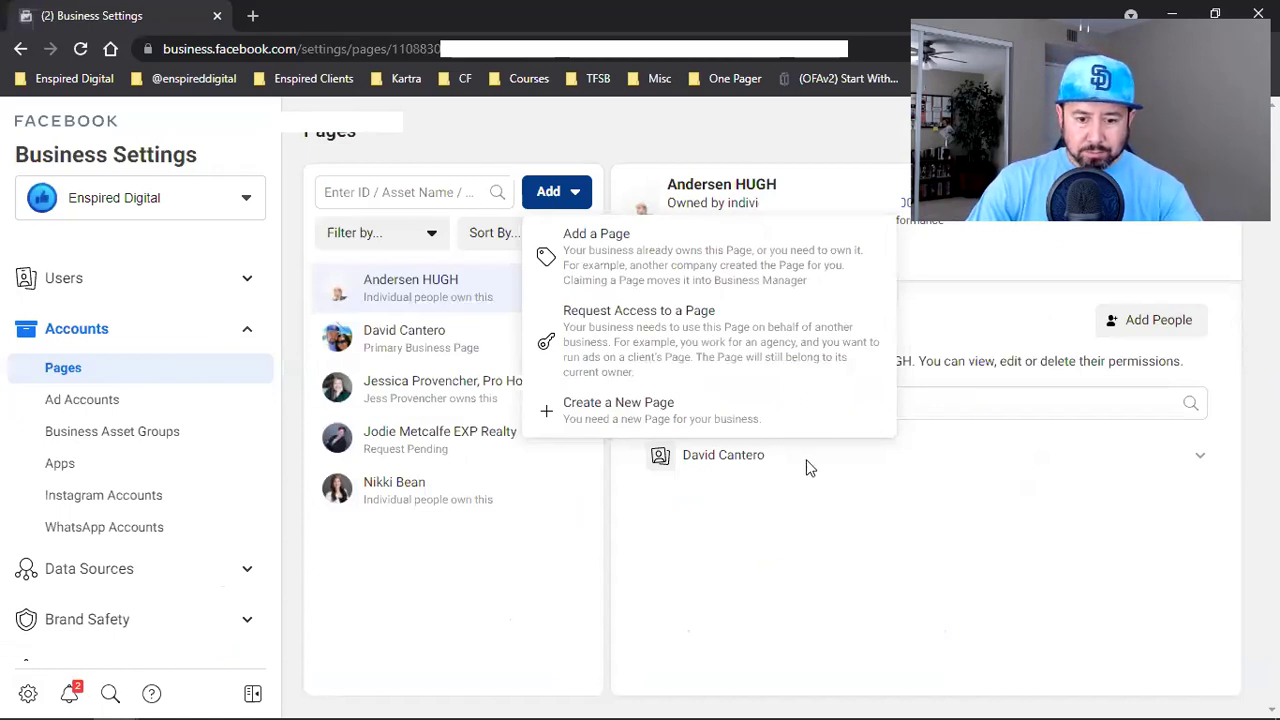
- Try to request task access to the EXP Realty page from the Enspired Digital business, and reload its Pages settings
{"action": "left_click", "coordinate": [843, 370]}
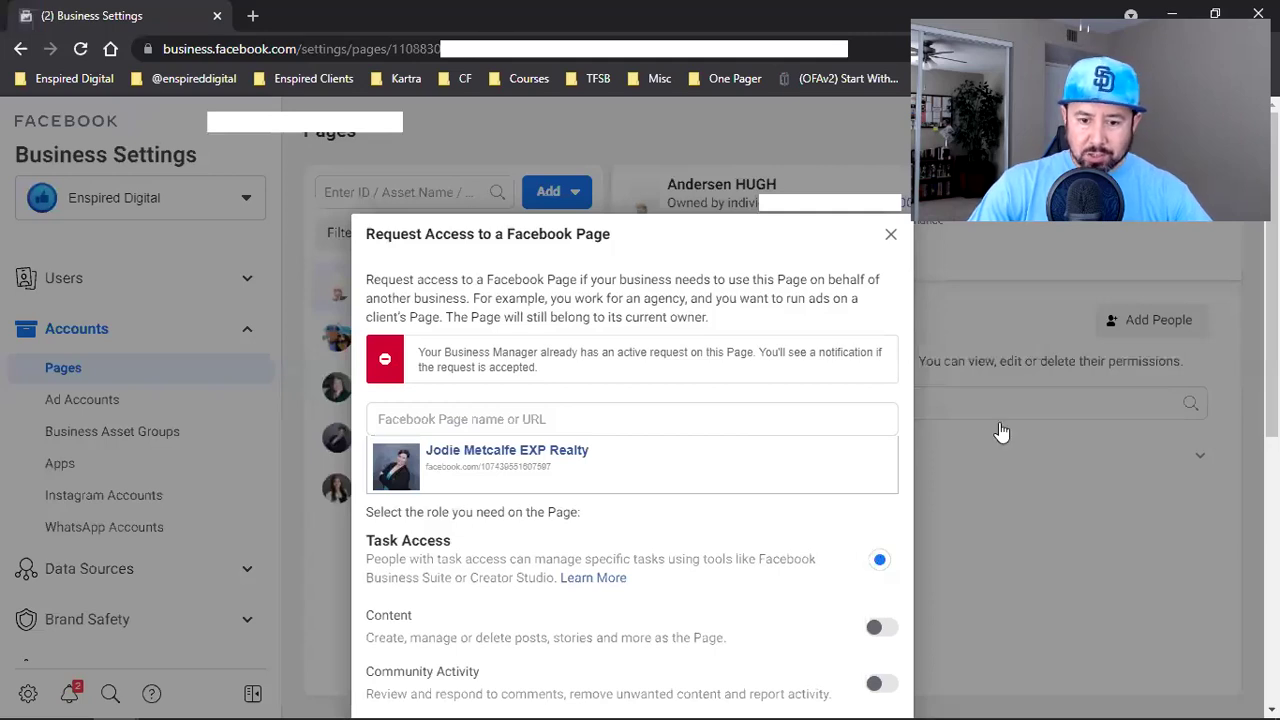
{"action": "key", "text": "alt+Tab"}
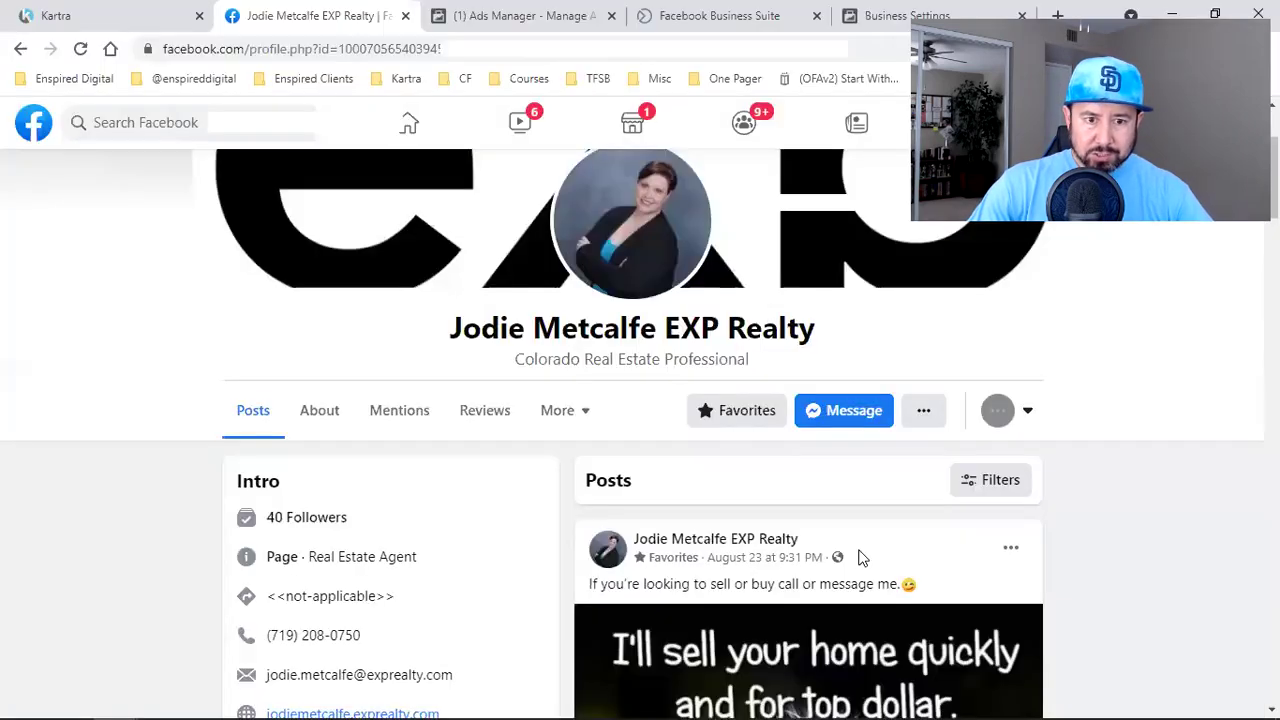
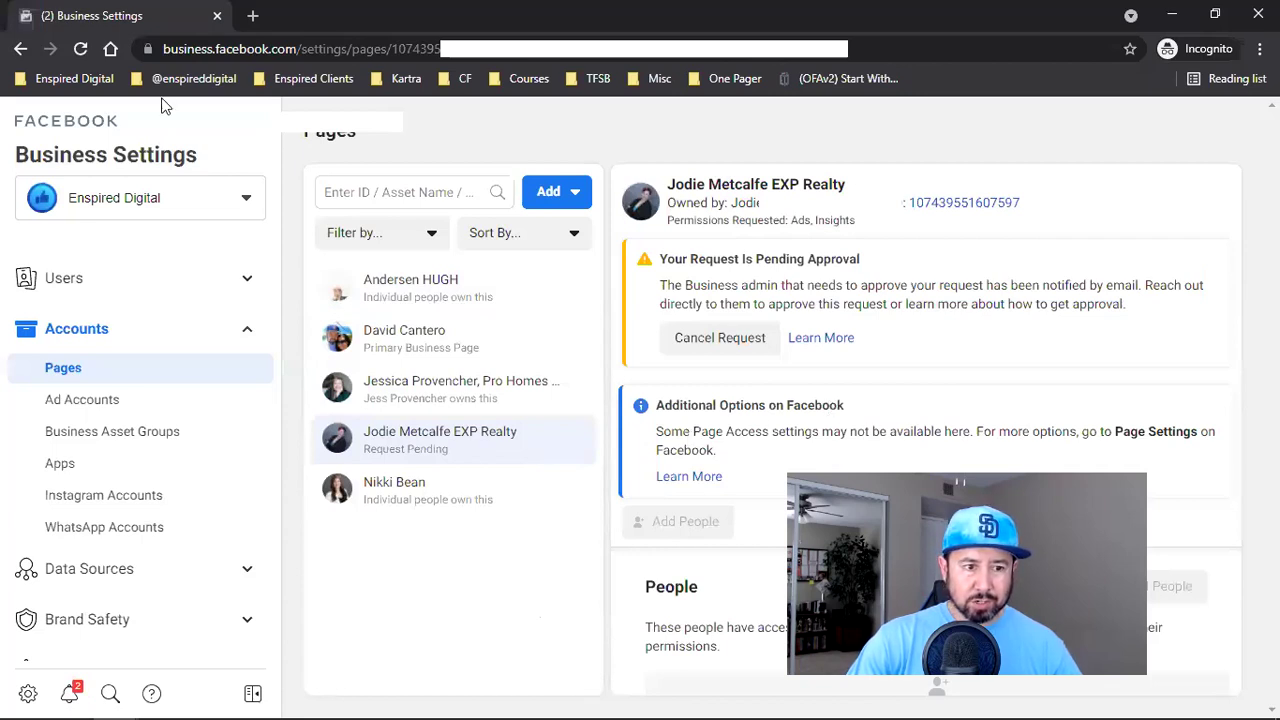
{"action": "left_click", "coordinate": [89, 57]}
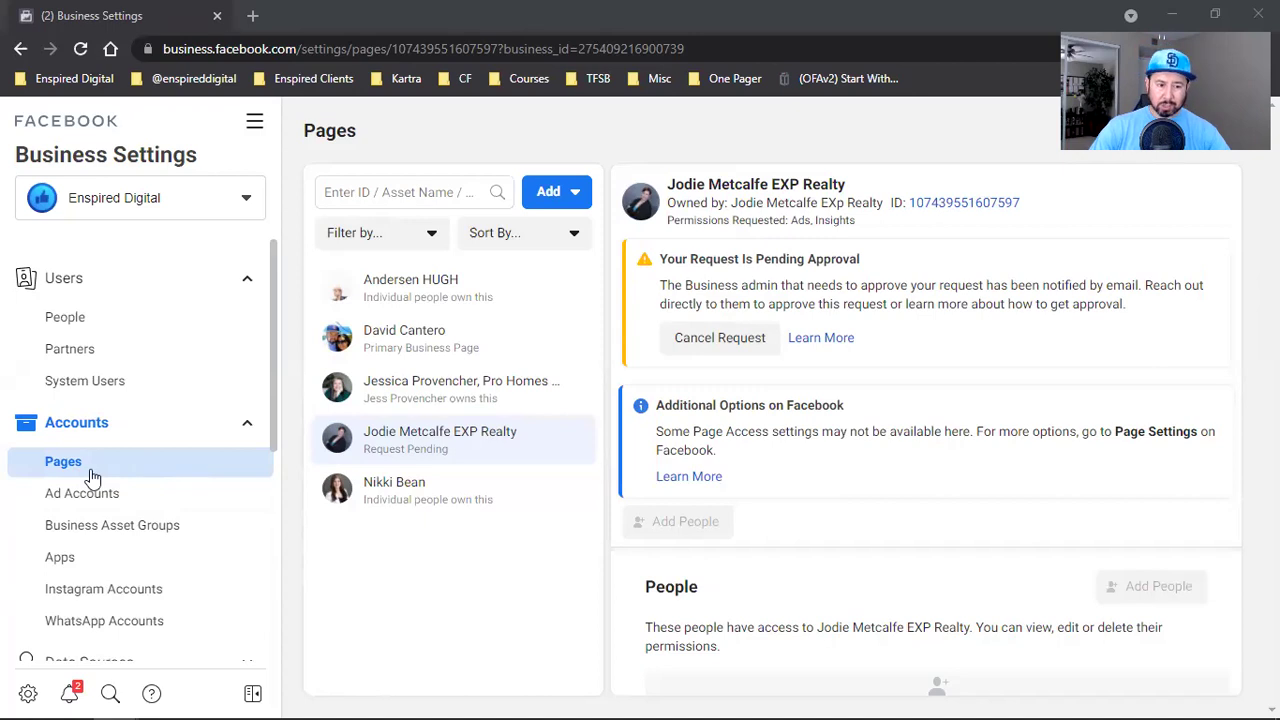
{"action": "left_click", "coordinate": [577, 190]}
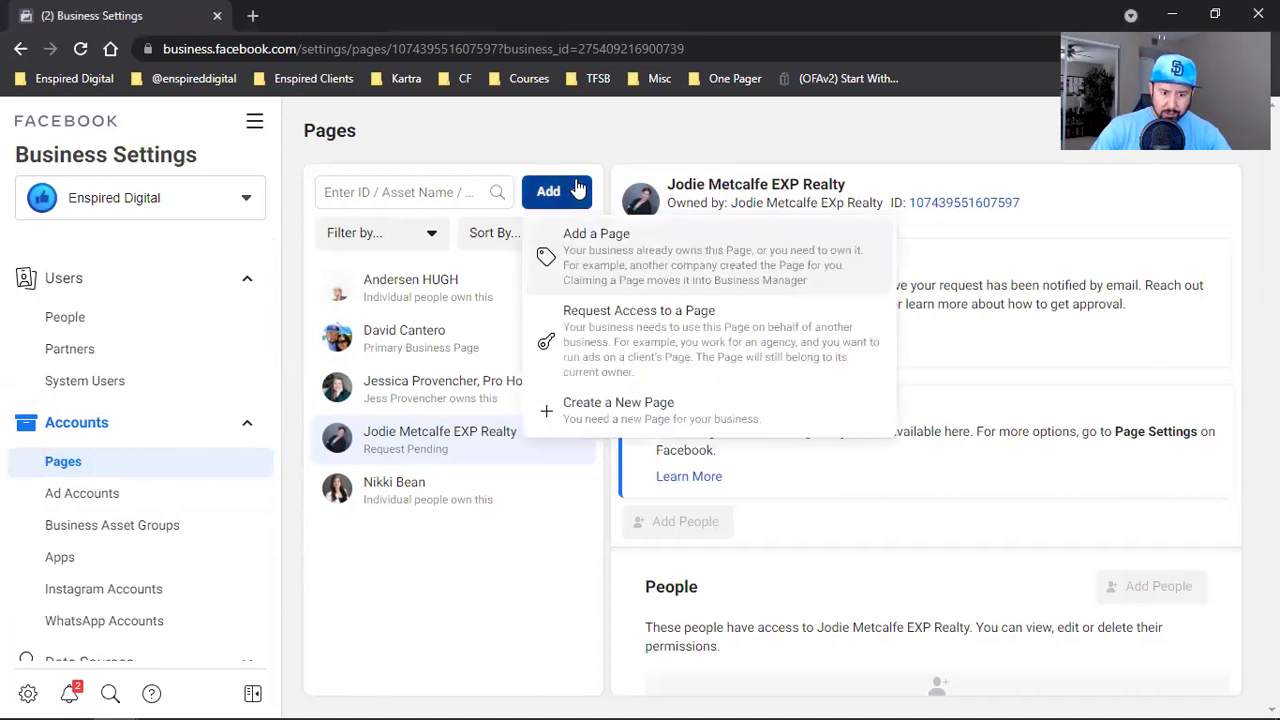
{"action": "left_click", "coordinate": [663, 356]}
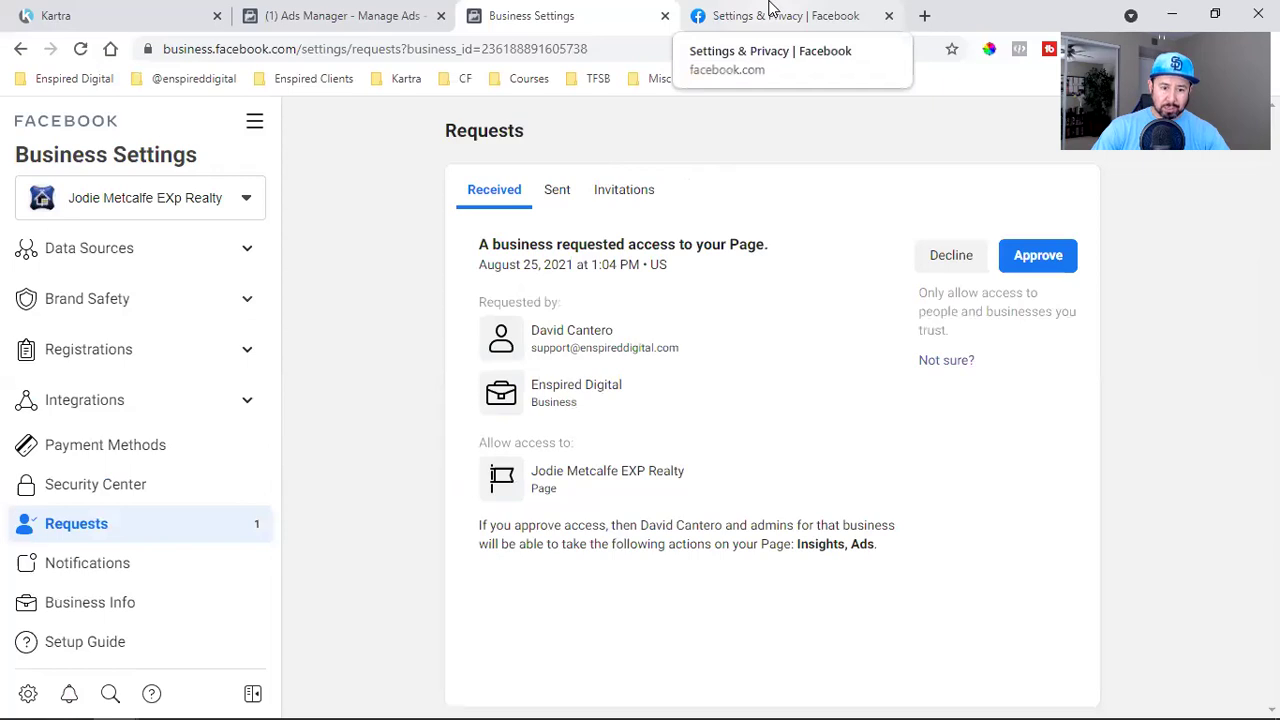
{"action": "left_click", "coordinate": [770, 10]}
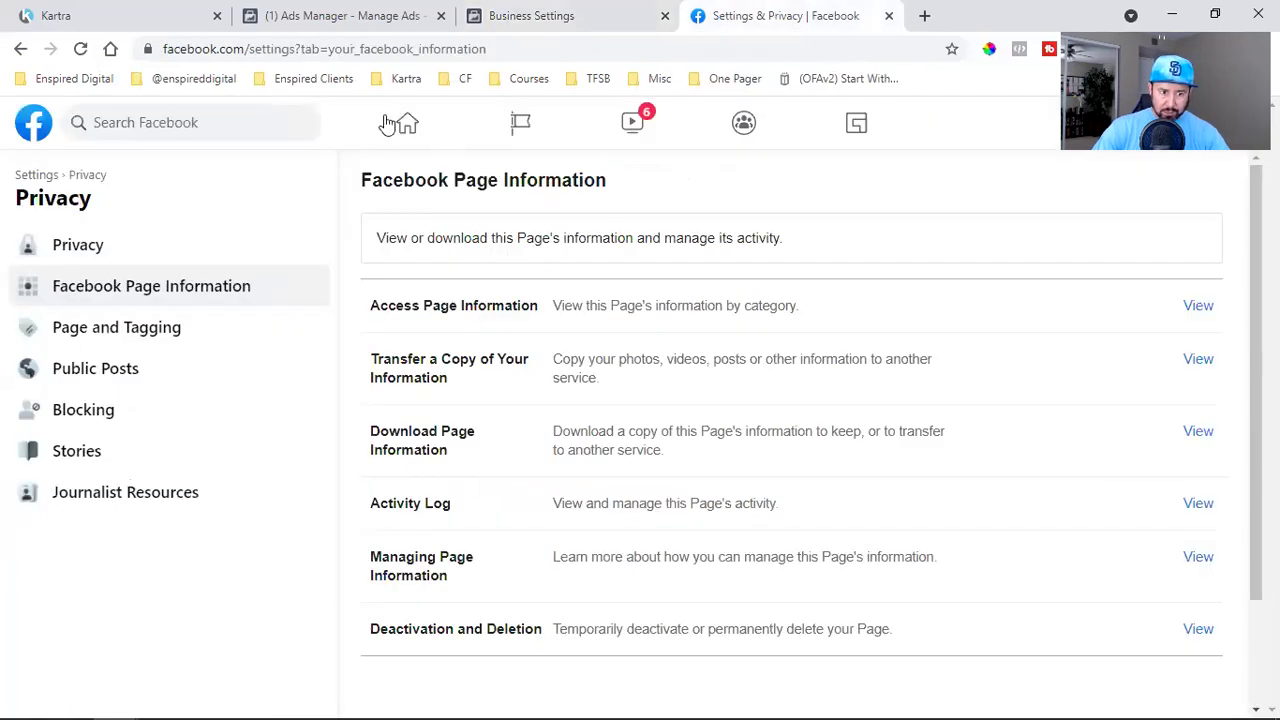
{"action": "left_click", "coordinate": [257, 47]}
{"action": "right_click", "coordinate": [257, 47]}
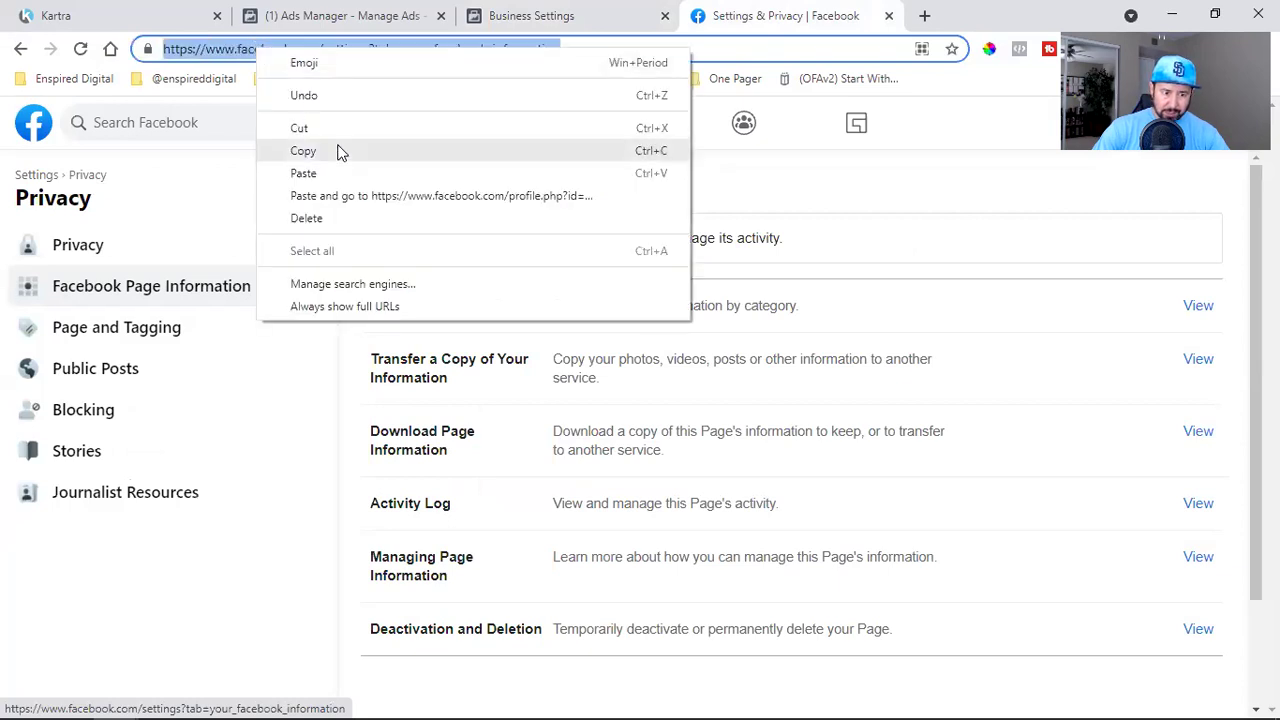
{"action": "key", "text": "Escape"}
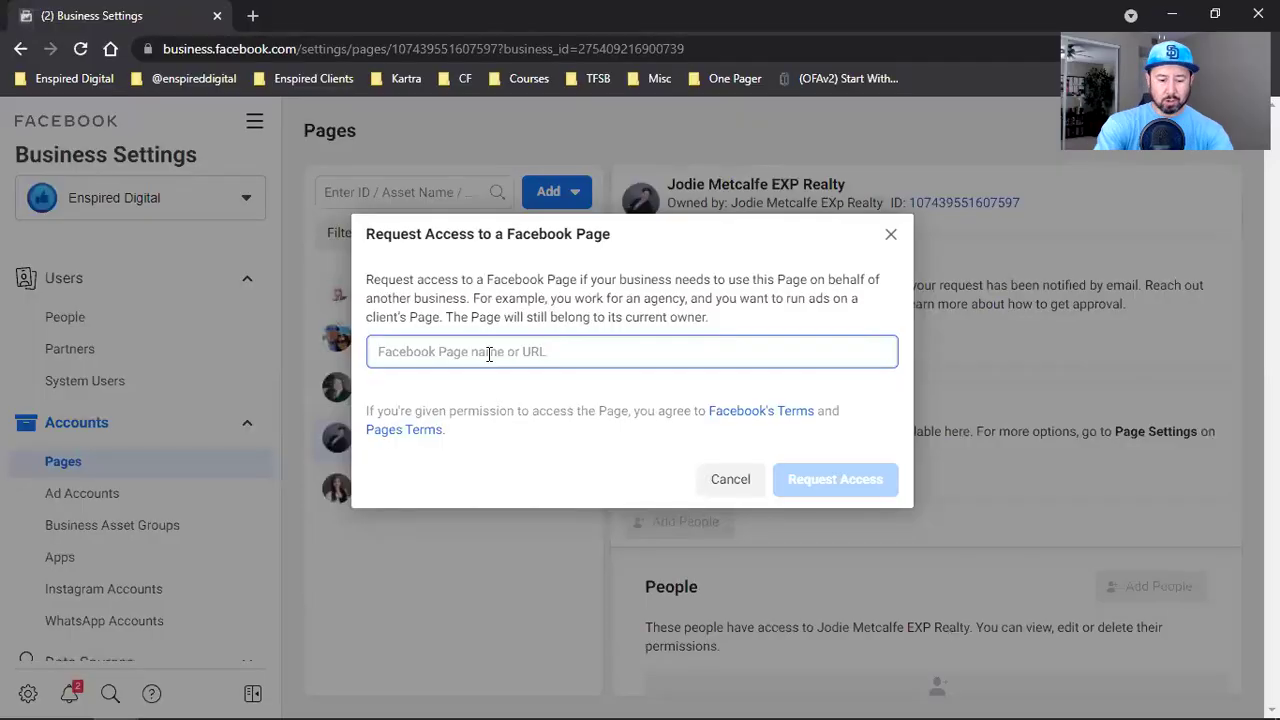
{"action": "type", "text": "jodie"}
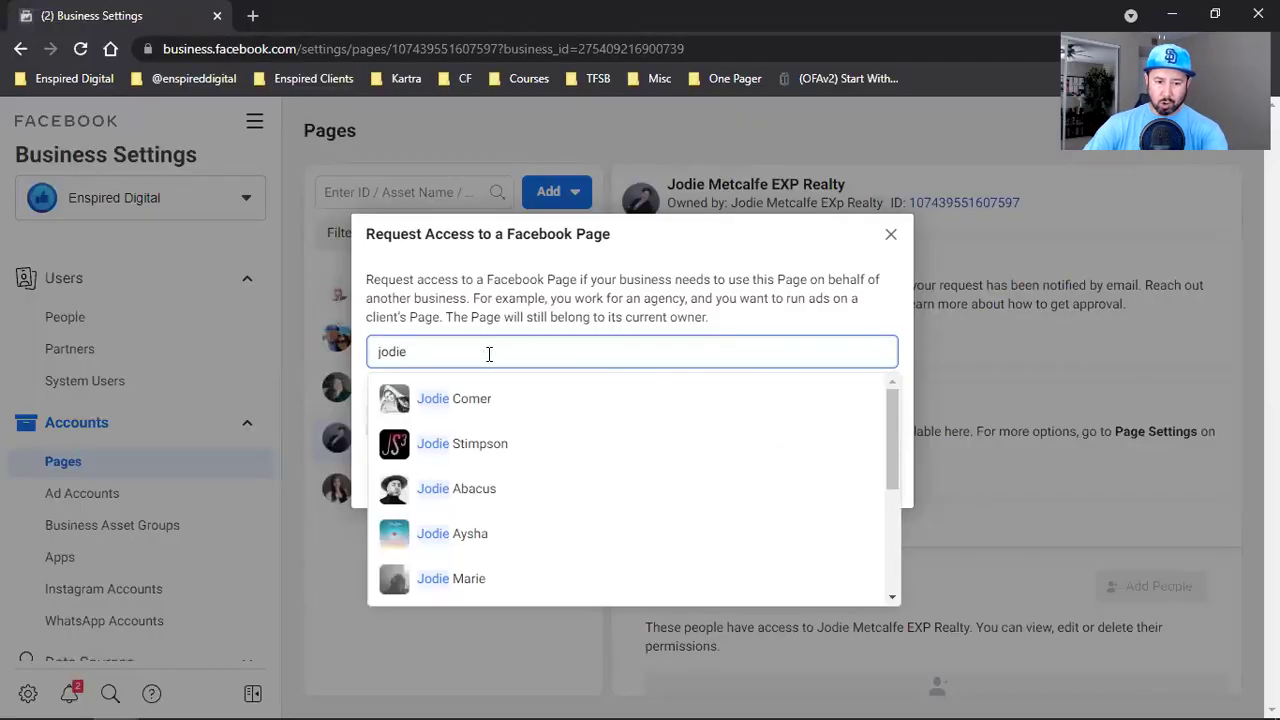
{"action": "left_click", "coordinate": [625, 272]}
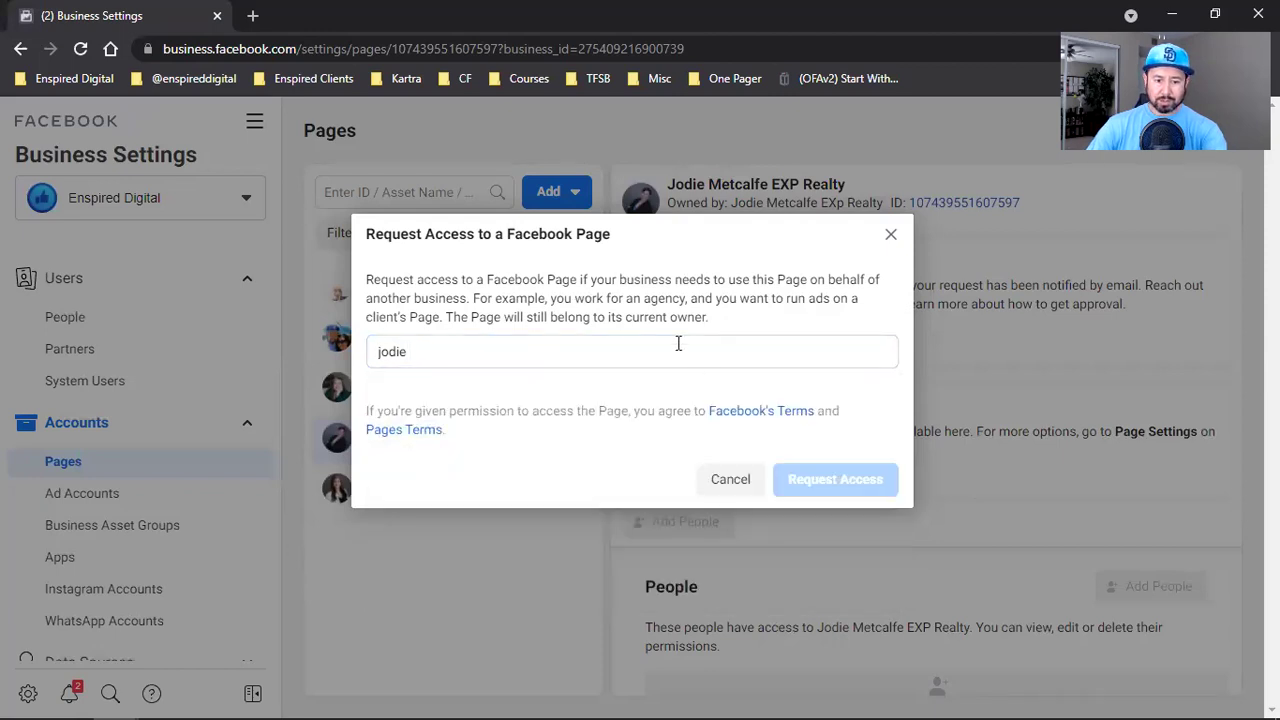
{"action": "left_click", "coordinate": [891, 238]}
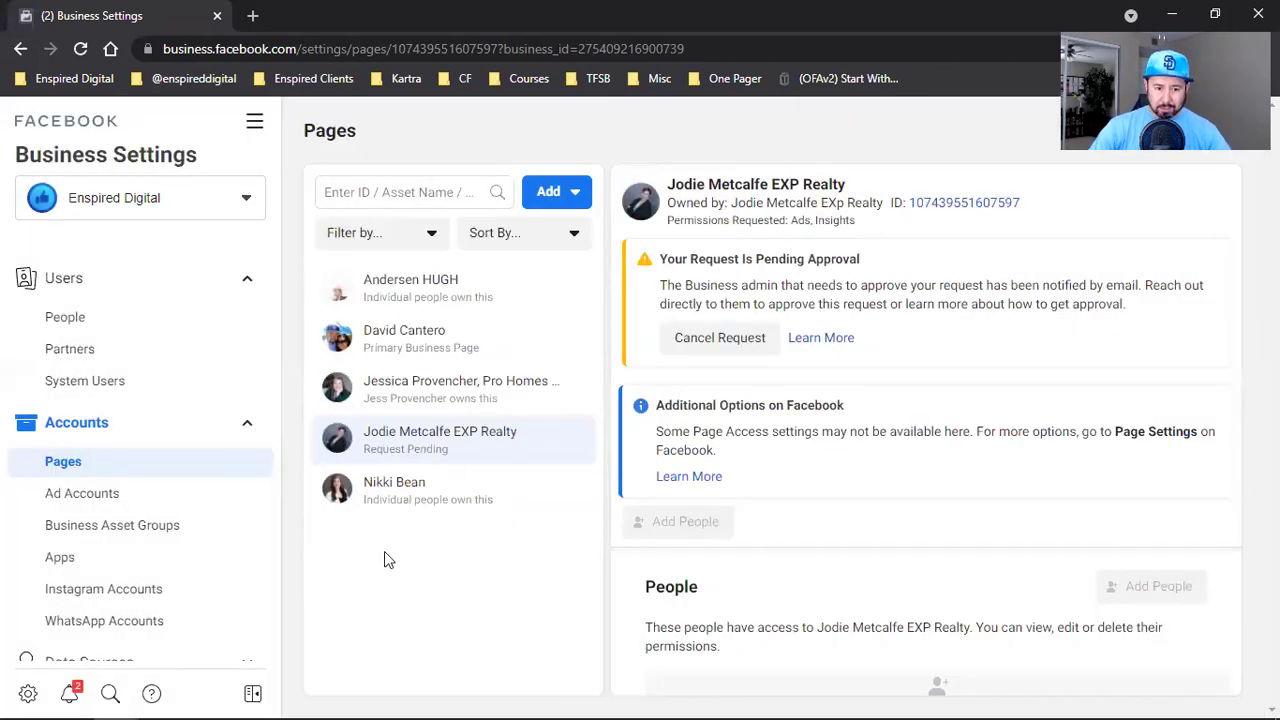
- Approve Enspired Digital's pending access request for the EXP Realty page in the real estate business's received requests
{"action": "triple_click", "coordinate": [764, 203]}
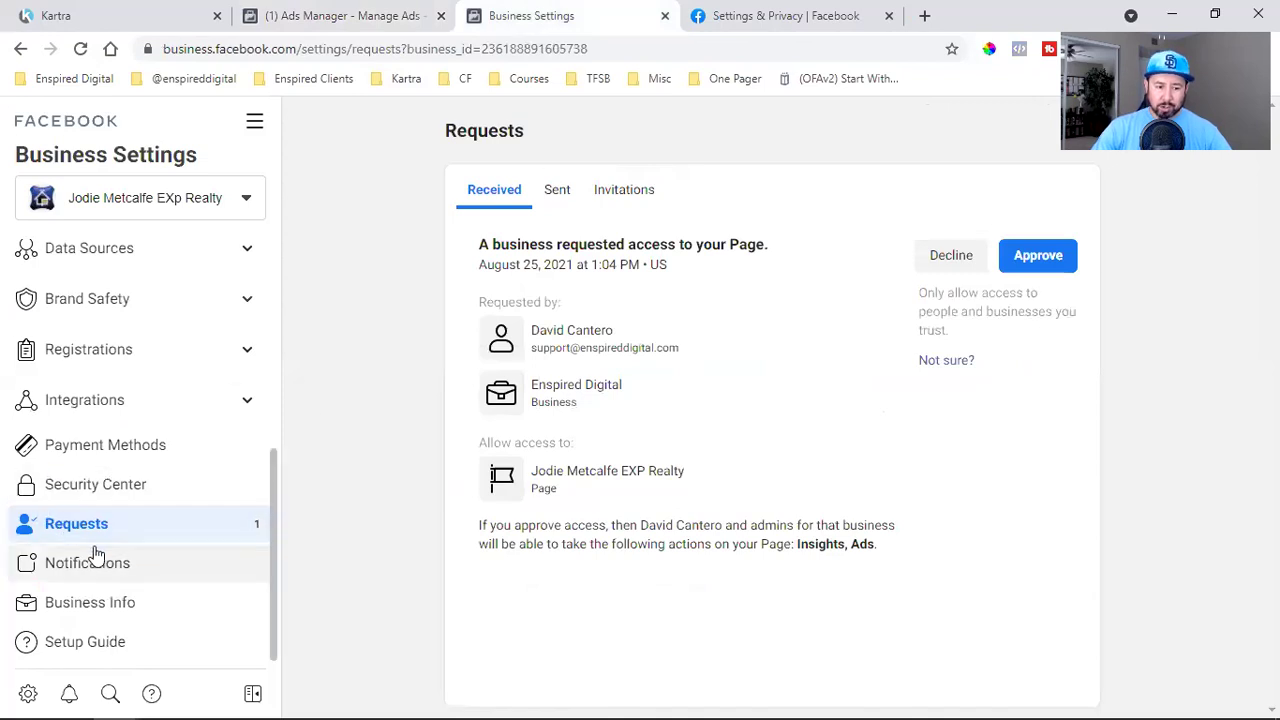
{"action": "scroll", "coordinate": [116, 540], "scroll_direction": "up", "scroll_amount": 4}
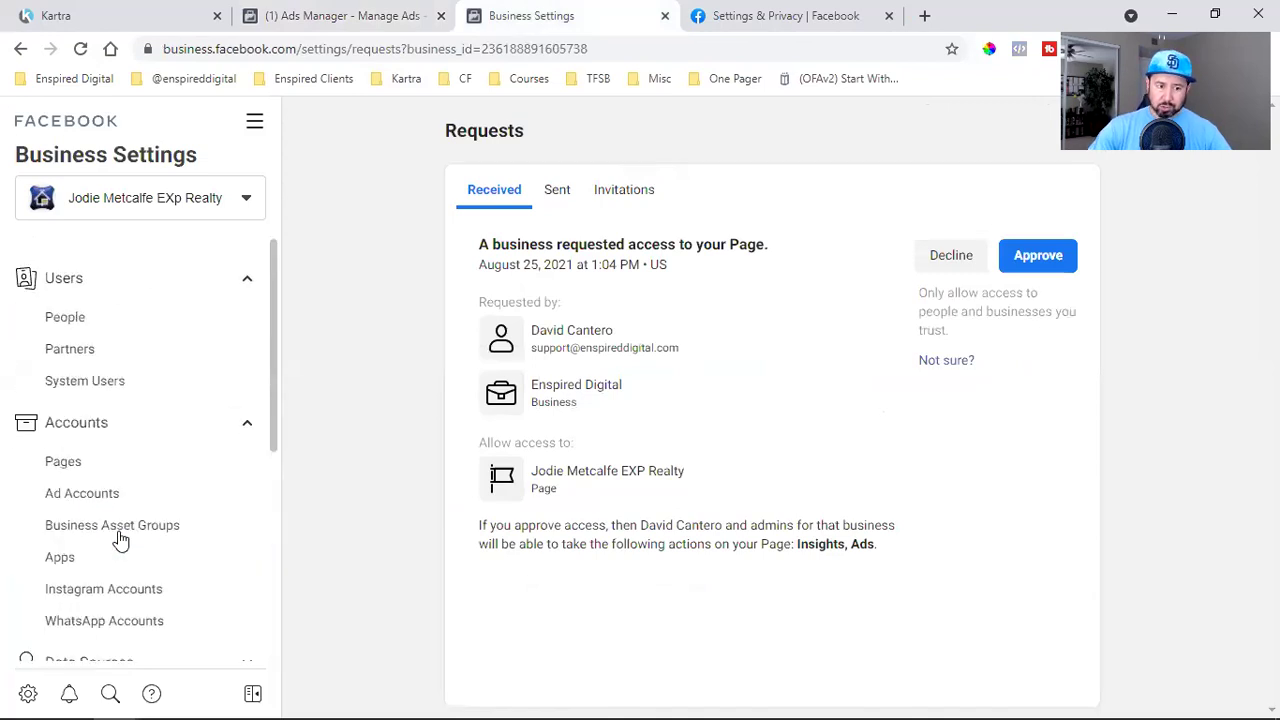
{"action": "left_click", "coordinate": [252, 124]}
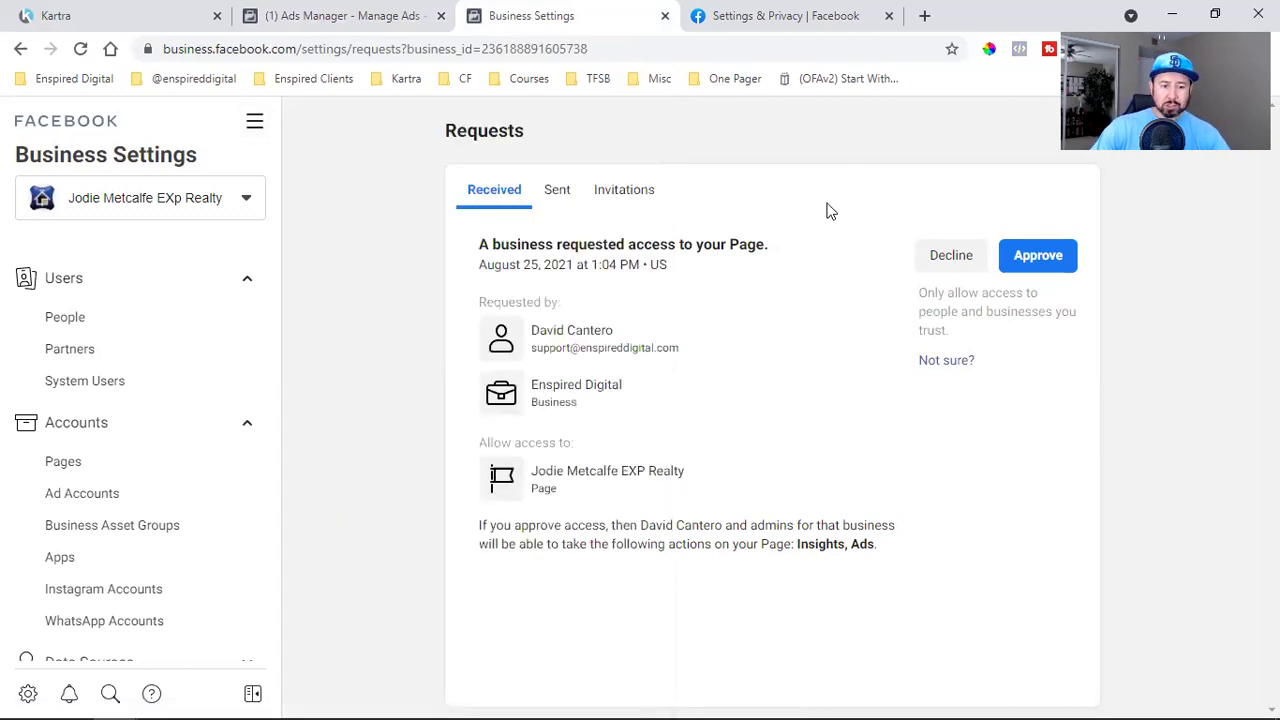
{"action": "scroll", "coordinate": [114, 449], "scroll_direction": "down", "scroll_amount": 4}
{"action": "left_click", "coordinate": [83, 535]}
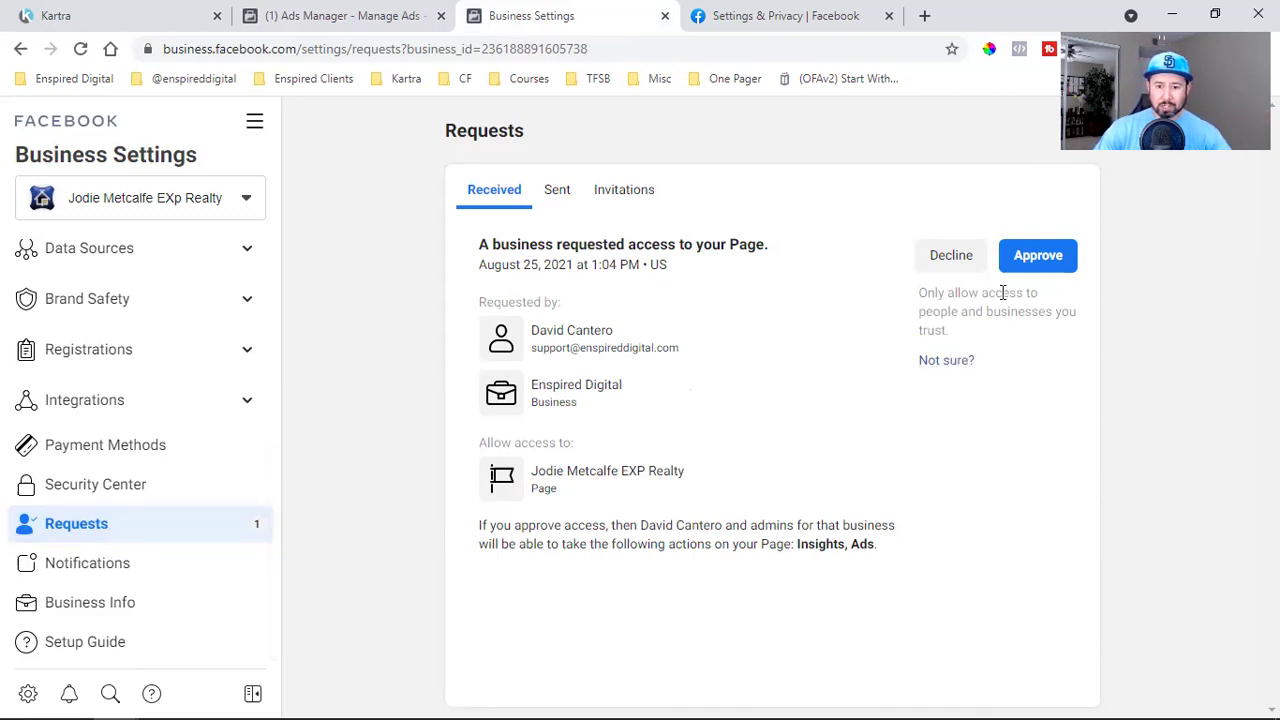
{"action": "left_click", "coordinate": [1036, 258]}
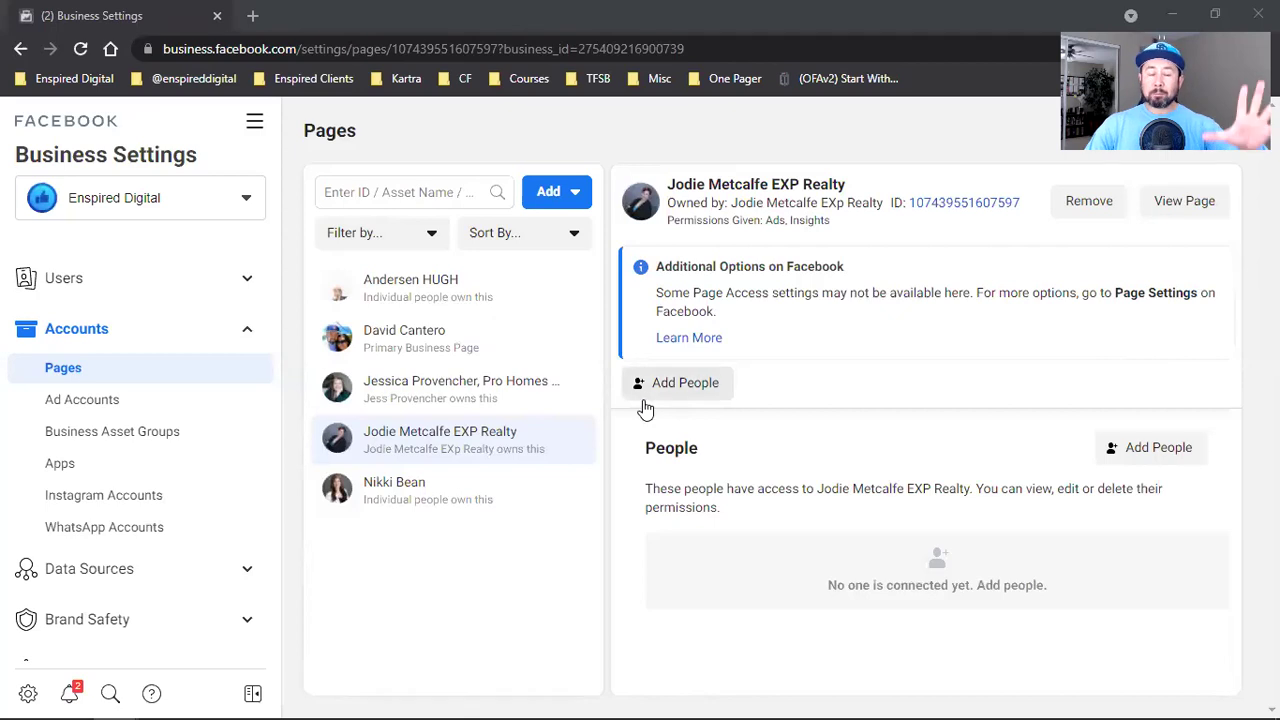
- Reload Enspired Digital's Pages settings and examine the permissions given for the EXP Realty page
{"action": "left_click", "coordinate": [72, 52]}
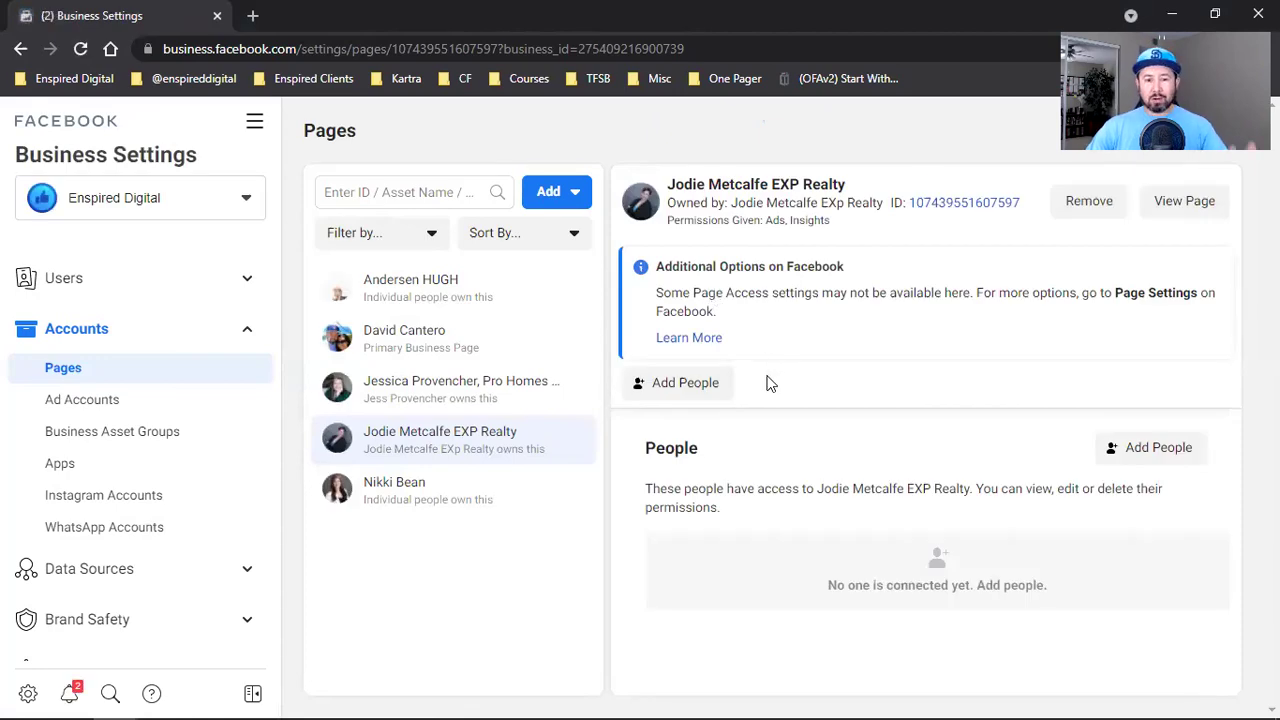
{"action": "triple_click", "coordinate": [701, 216]}
{"action": "left_click", "coordinate": [701, 220]}
{"action": "triple_click", "coordinate": [701, 220]}
{"action": "left_click", "coordinate": [780, 226]}
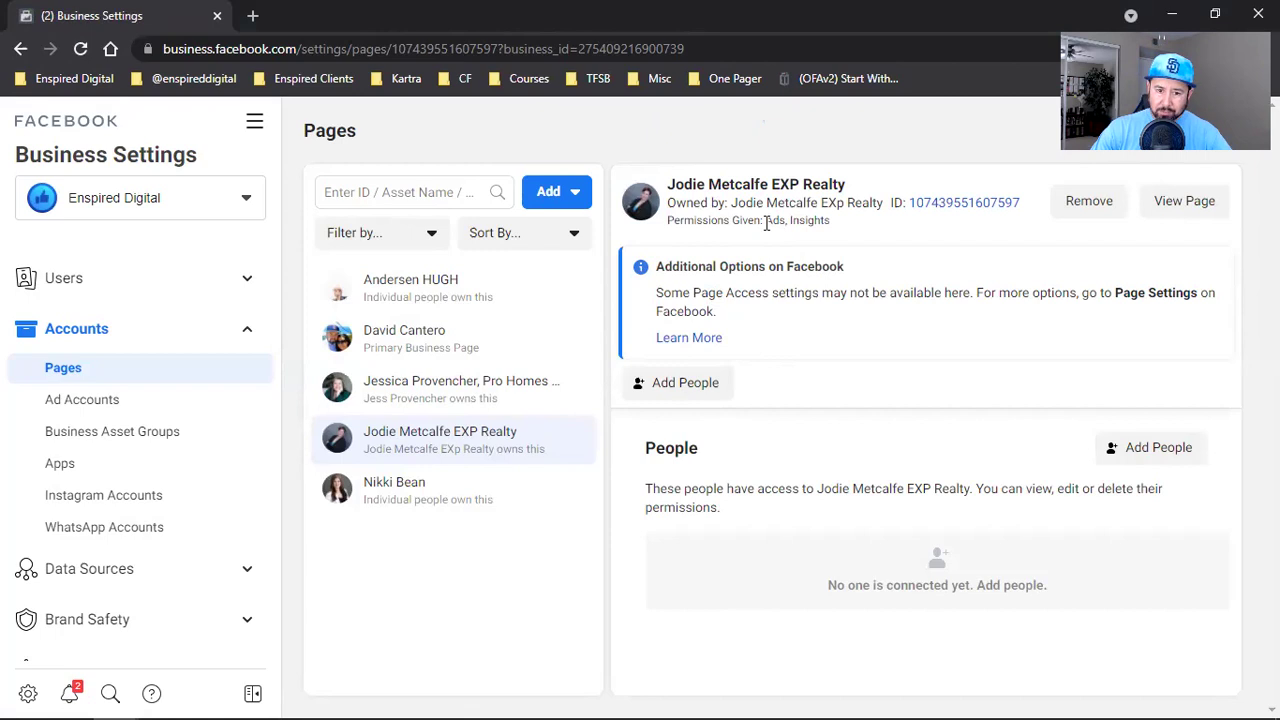
{"action": "left_click_drag", "start_coordinate": [768, 224], "coordinate": [783, 224]}
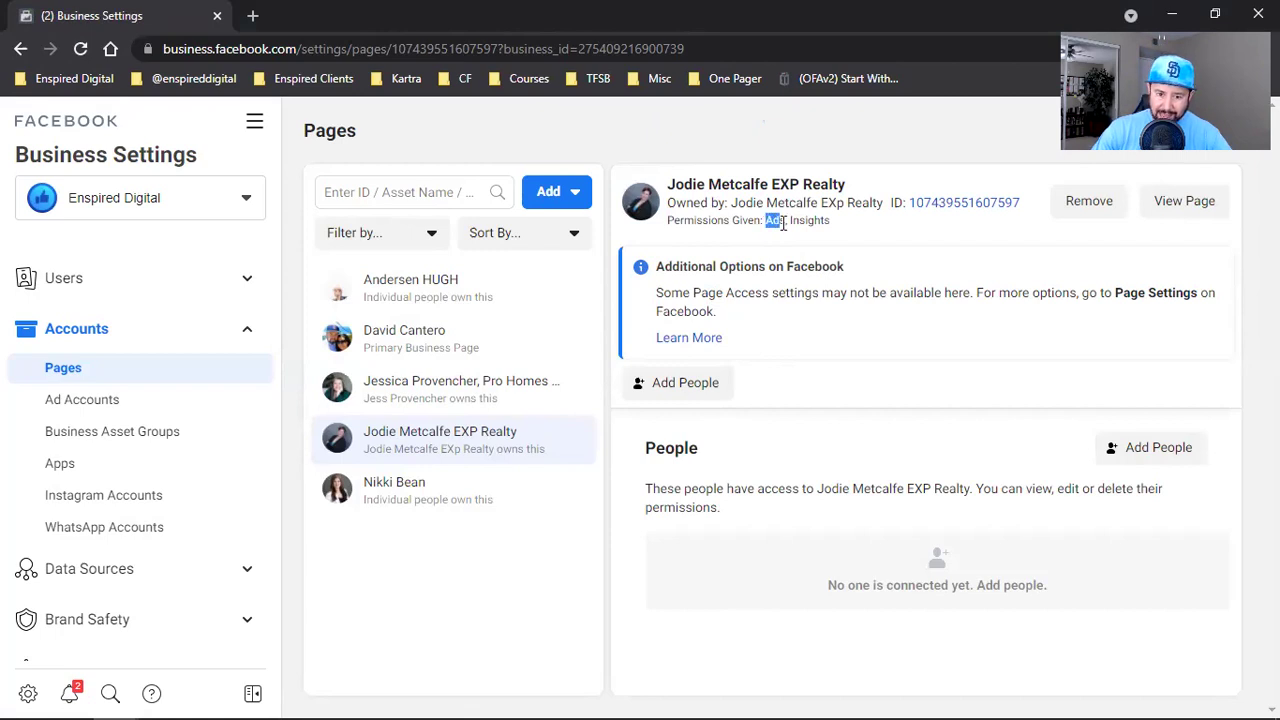
{"action": "left_click", "coordinate": [864, 400]}
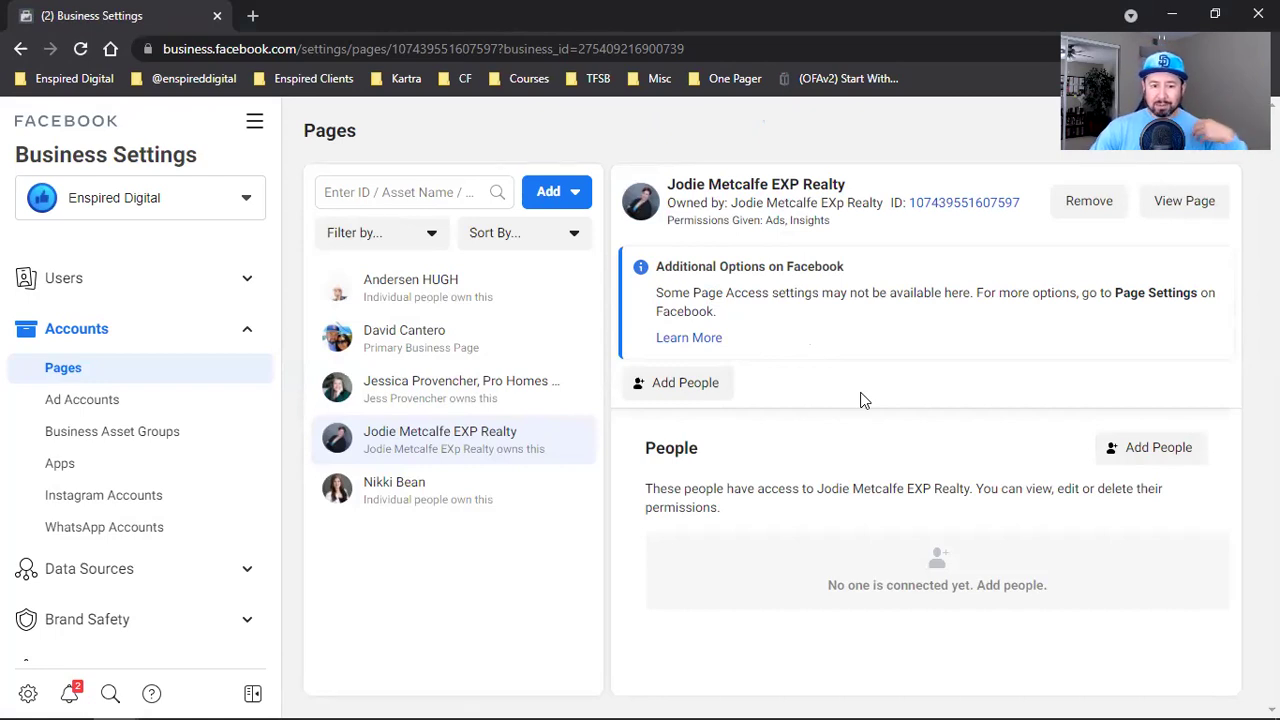
{"action": "triple_click", "coordinate": [753, 232]}
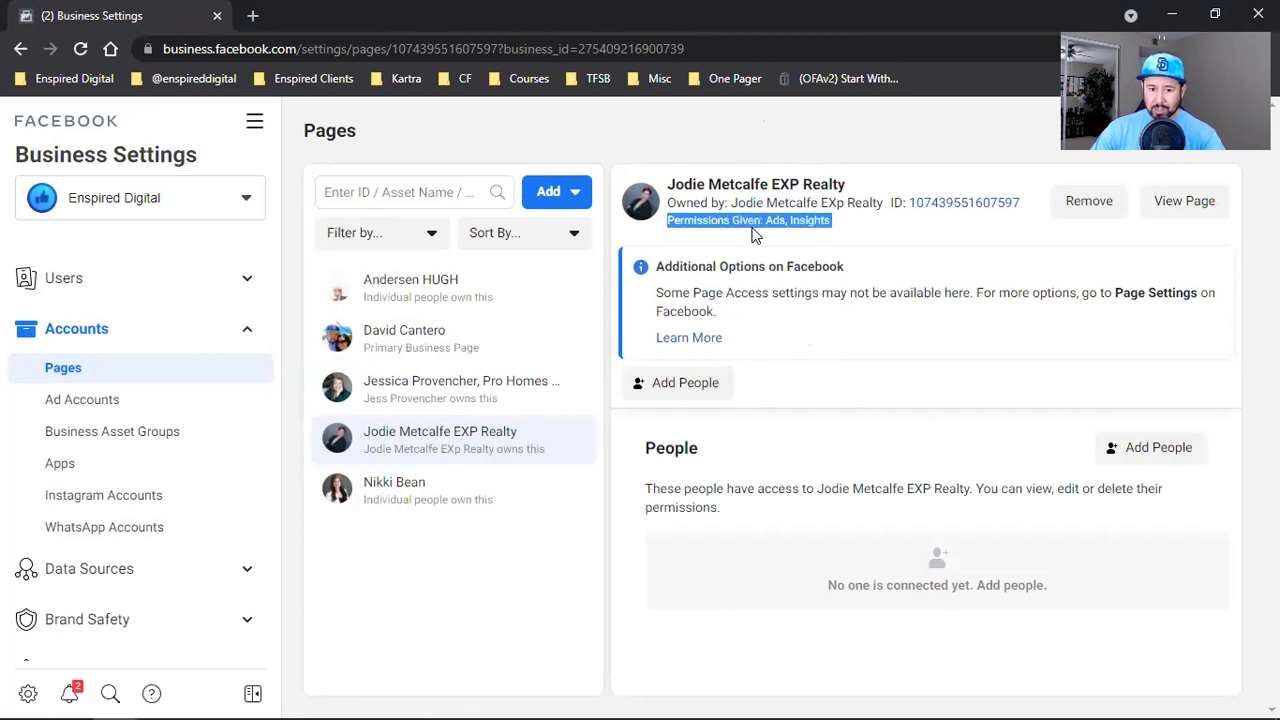
- Assign the agency's team member to the EXP Realty page with Ads task access
{"action": "left_click", "coordinate": [1185, 450]}
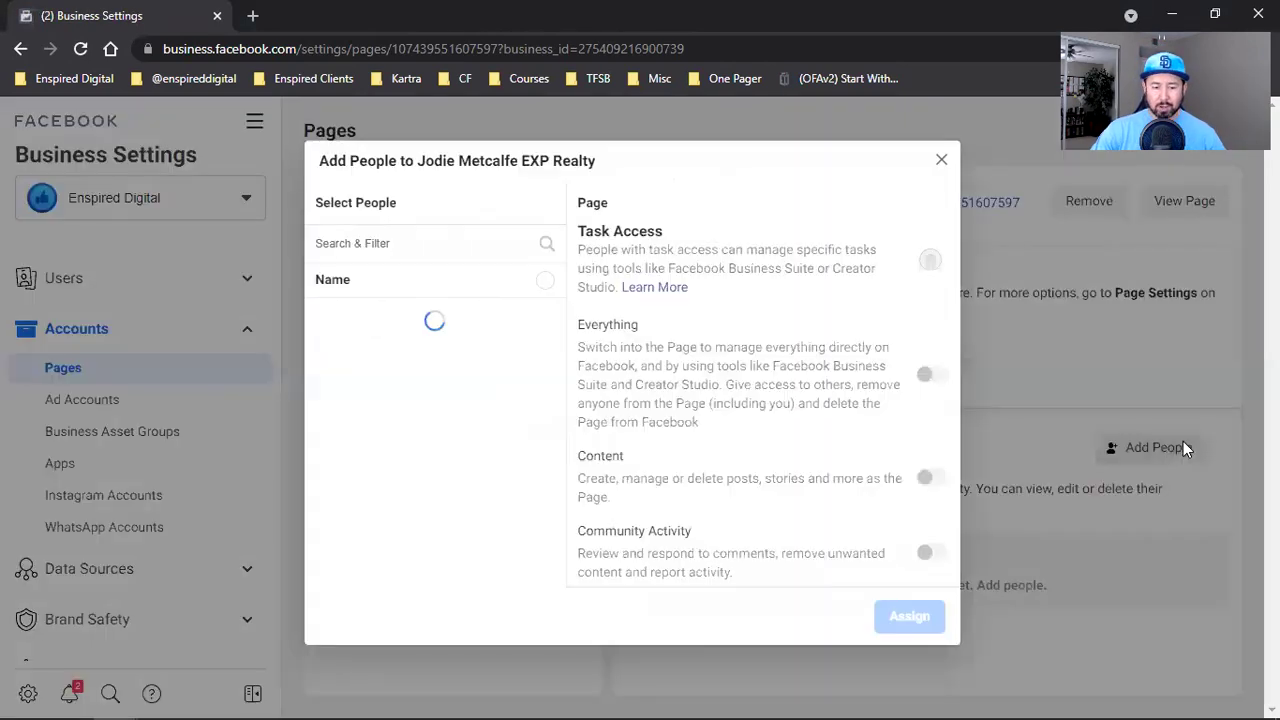
{"action": "left_click", "coordinate": [543, 321]}
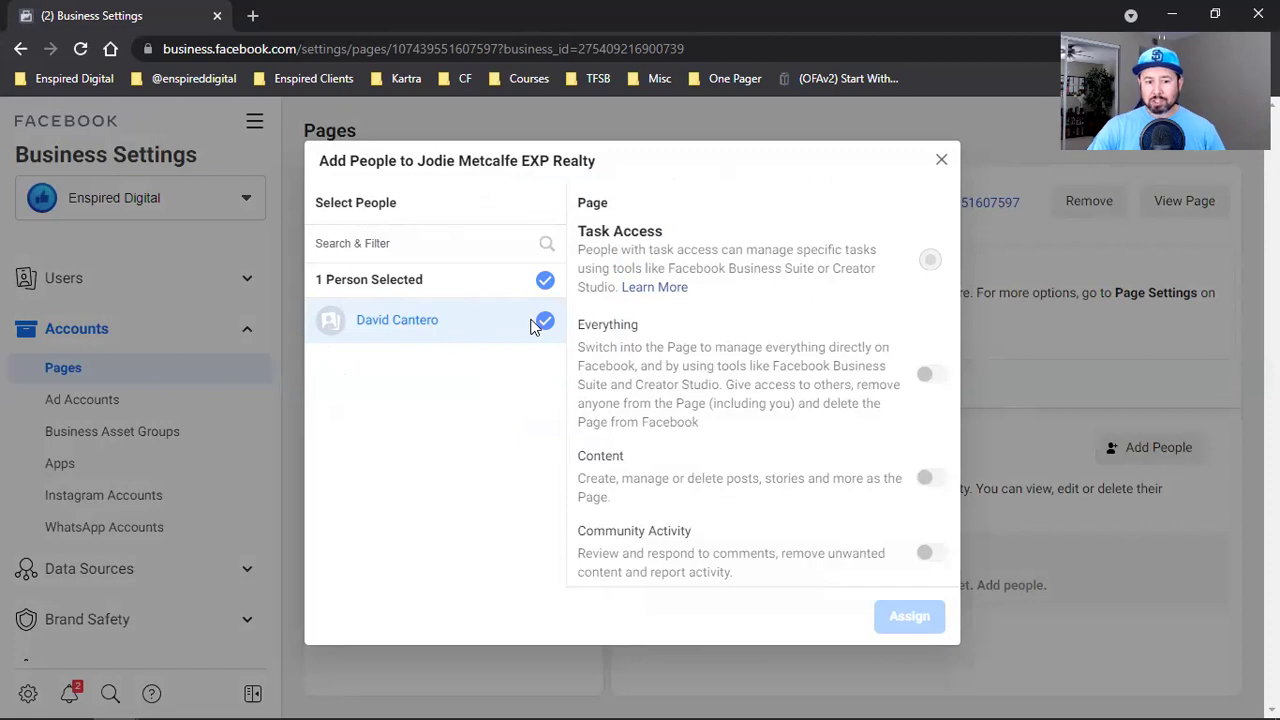
{"action": "scroll", "coordinate": [786, 455], "scroll_direction": "down", "scroll_amount": 3}
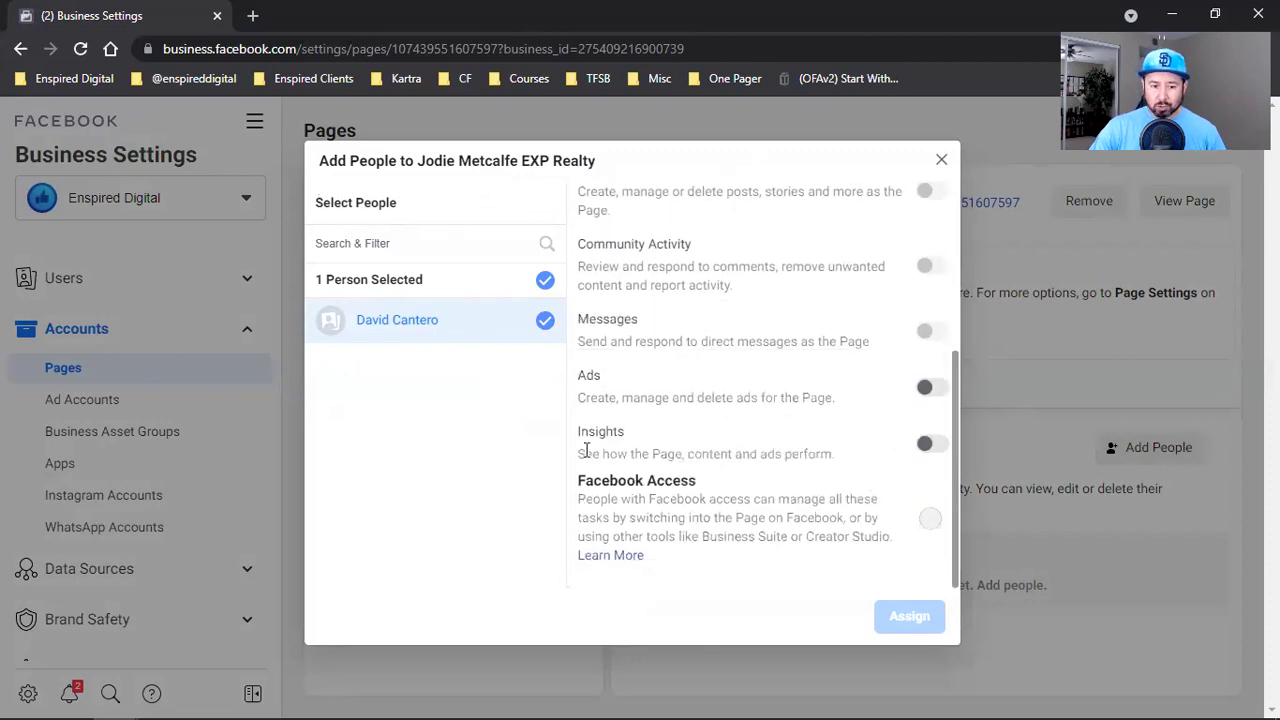
{"action": "left_click", "coordinate": [936, 388]}
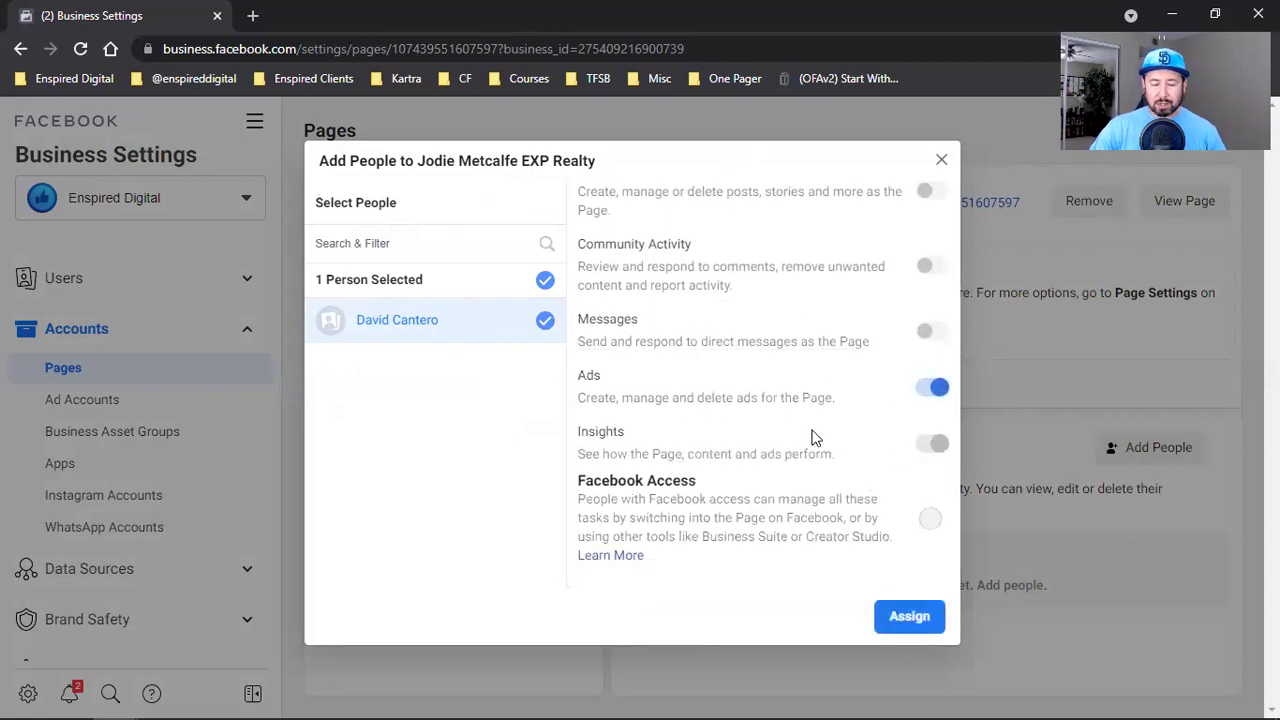
{"action": "left_click", "coordinate": [903, 619]}
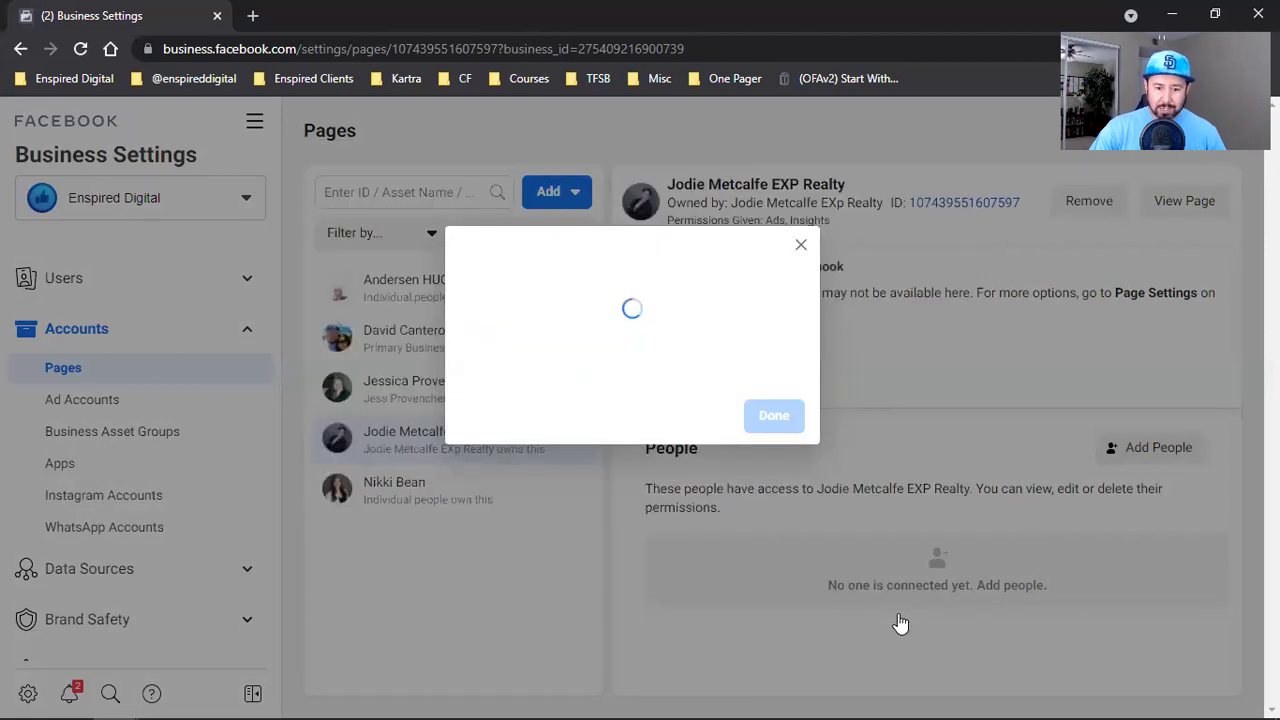
{"action": "left_click", "coordinate": [763, 418]}
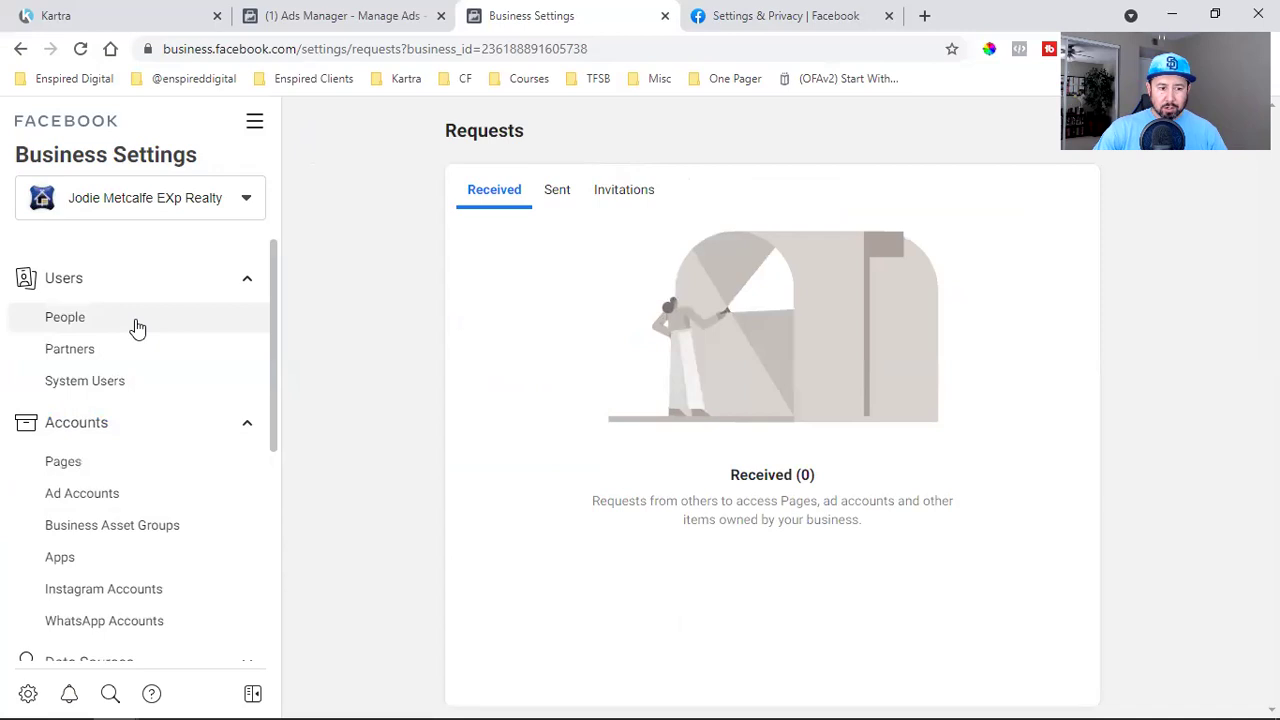
- Check the real estate business's People and Partners, reloading the partners list to examine the Enspired Digital entry
{"action": "left_click", "coordinate": [133, 327]}
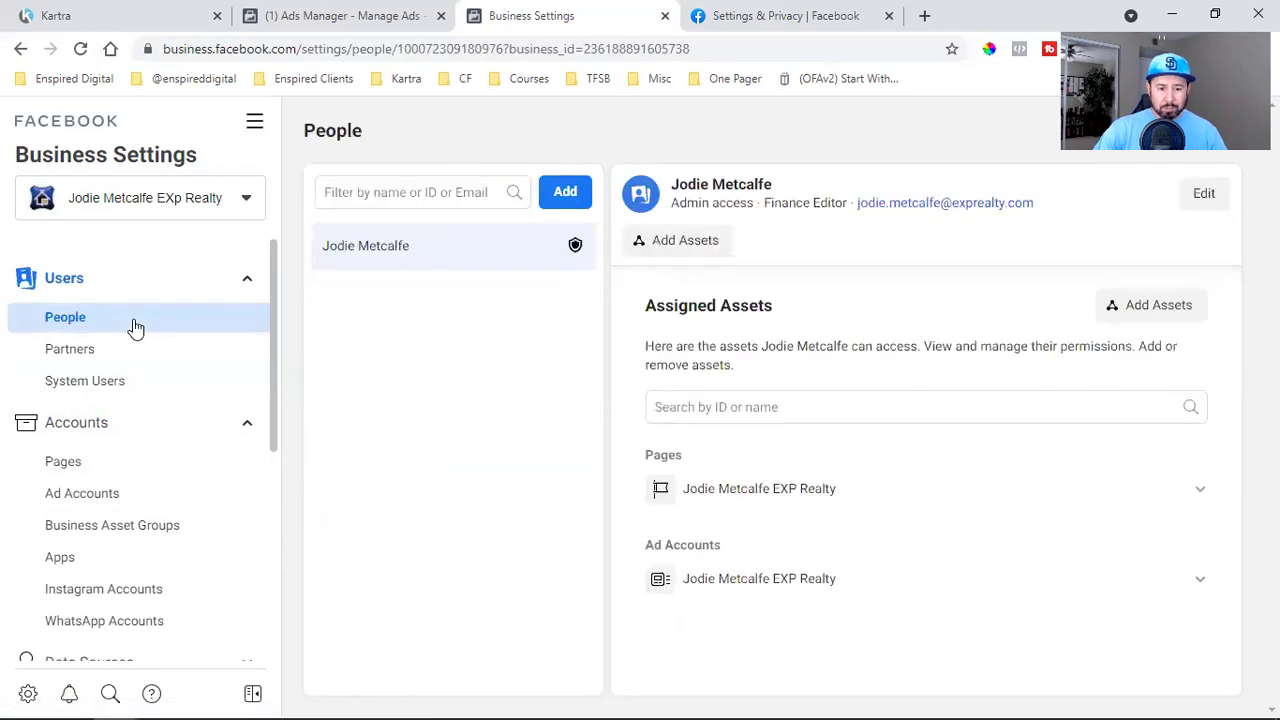
{"action": "left_click", "coordinate": [128, 355]}
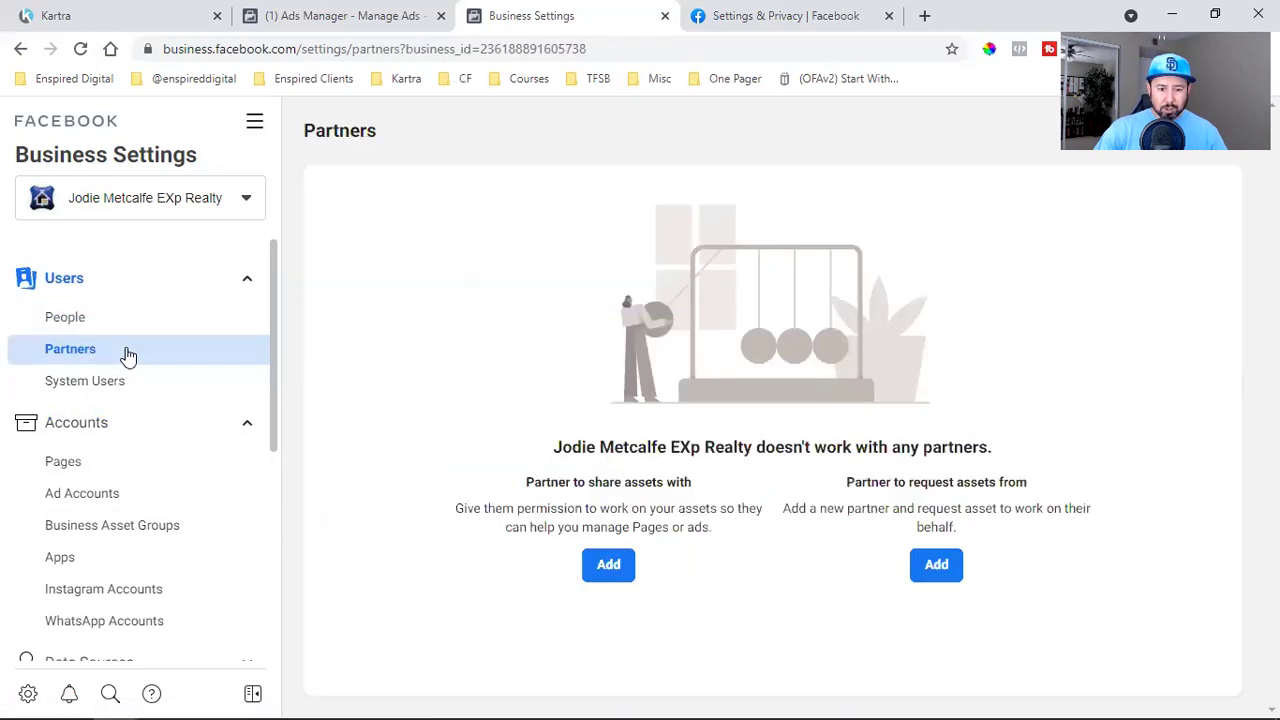
{"action": "left_click", "coordinate": [82, 50]}
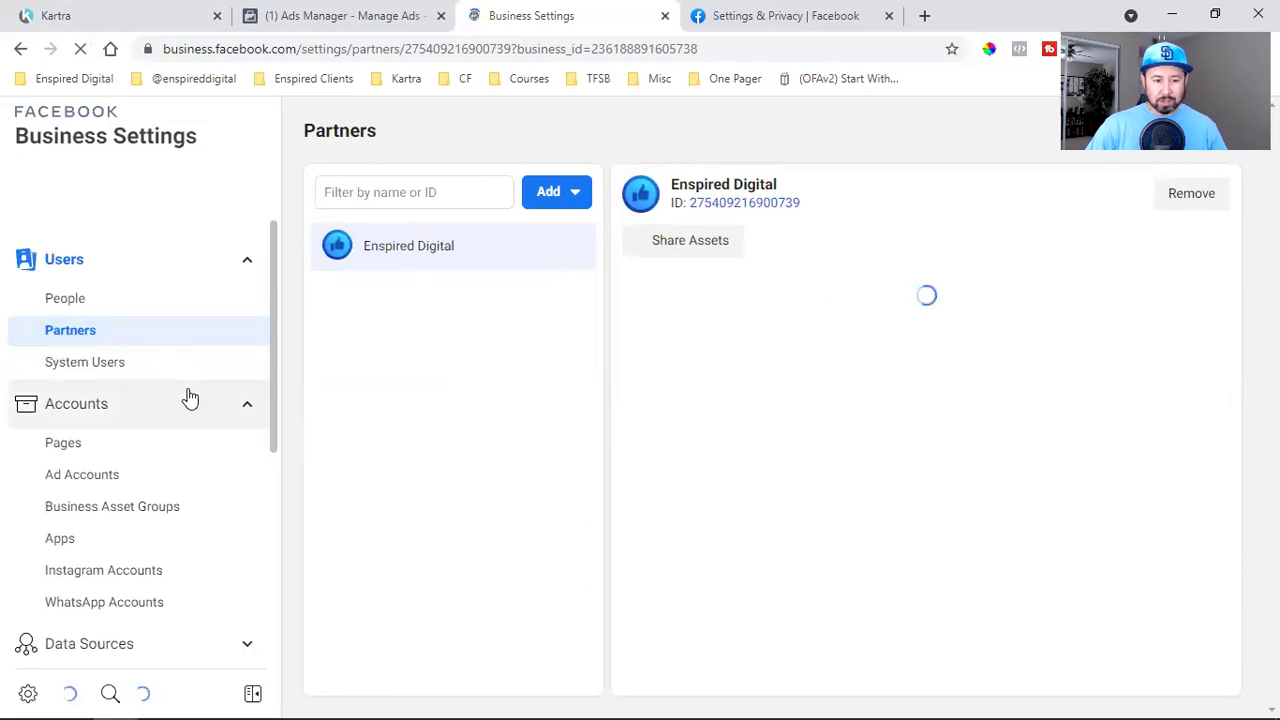
{"action": "triple_click", "coordinate": [735, 185]}
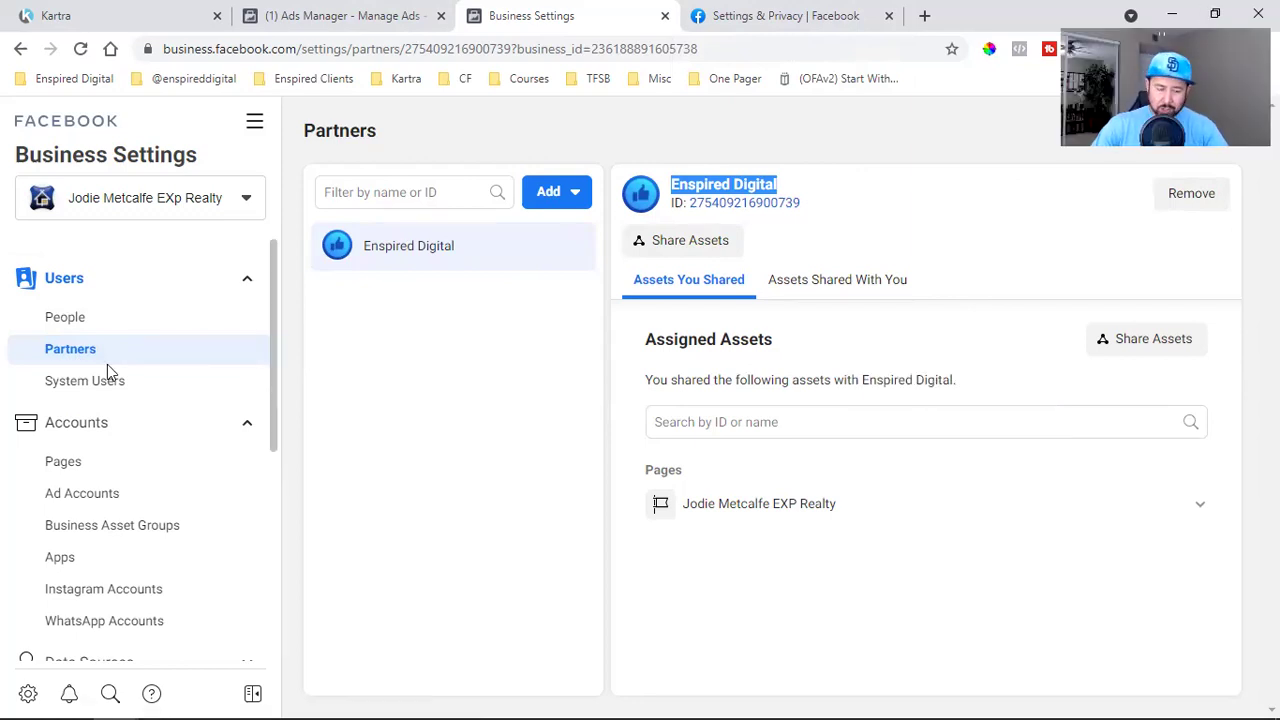
- Review the real estate business's Business Info and its received requests
{"action": "scroll", "coordinate": [107, 364], "scroll_direction": "down", "scroll_amount": 1}
{"action": "scroll", "coordinate": [107, 364], "scroll_direction": "down", "scroll_amount": 5}
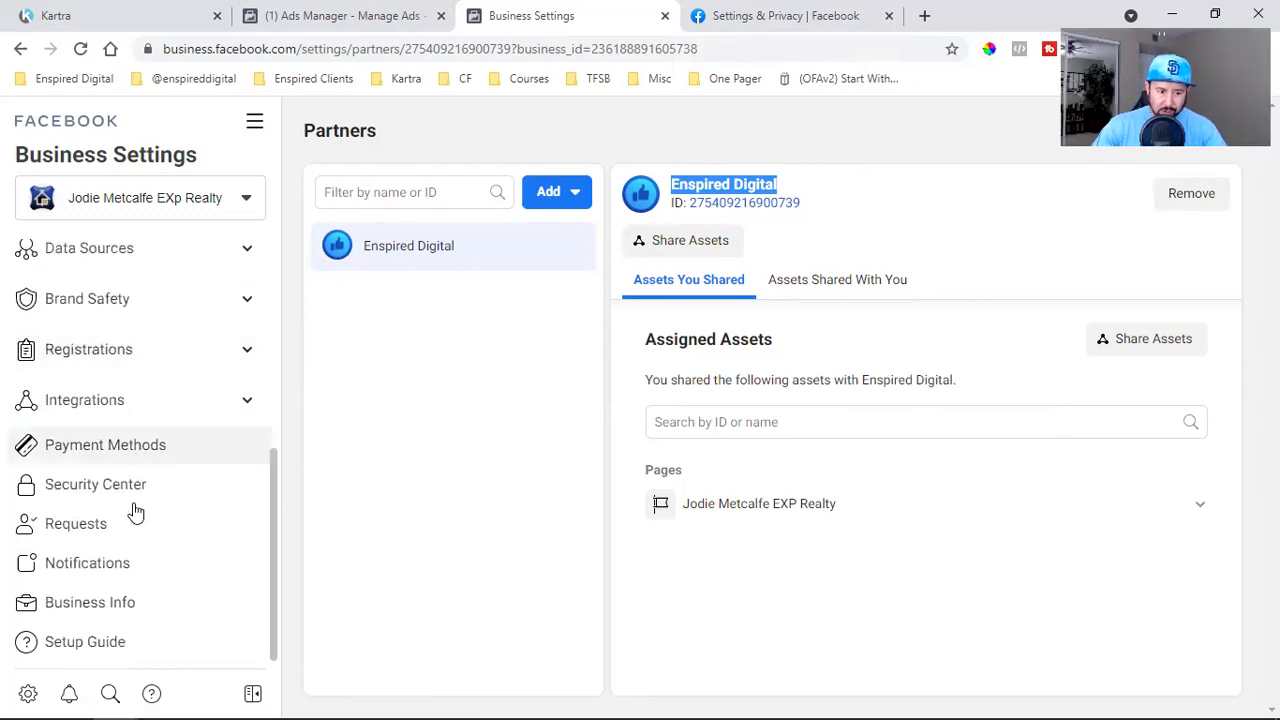
{"action": "left_click", "coordinate": [117, 603]}
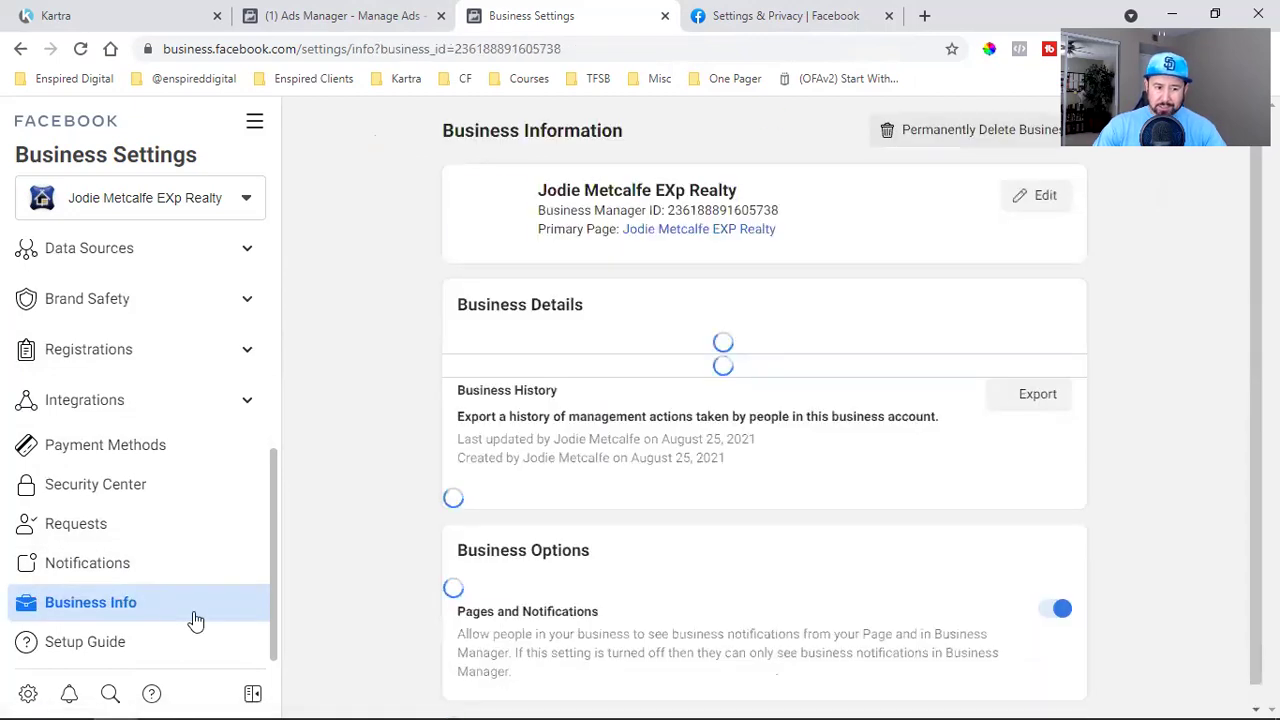
{"action": "left_click", "coordinate": [84, 532]}
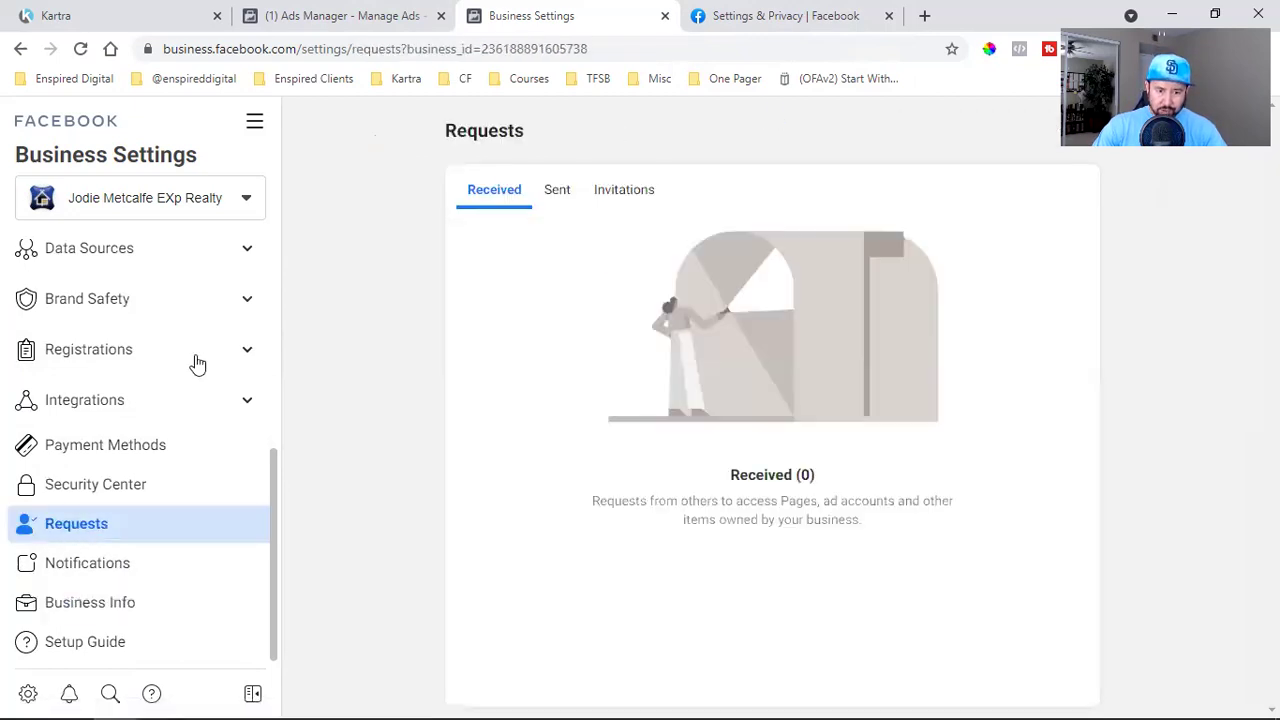